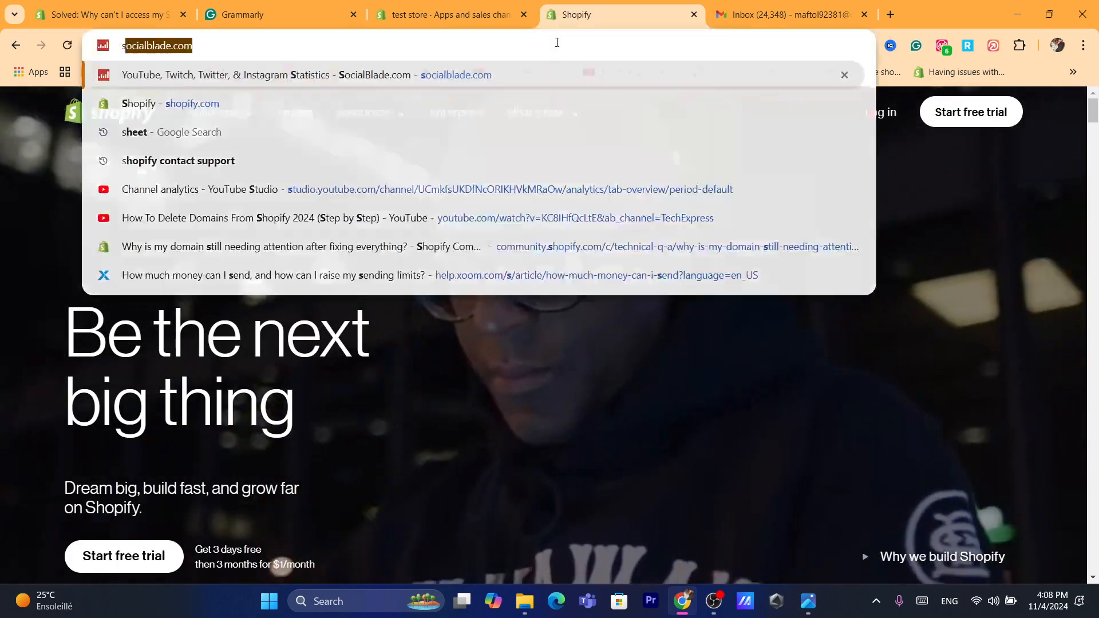
Log in to Shopify and open the test store's Apps and sales channels settings
{"action": "left_click", "coordinate": [552, 361]}
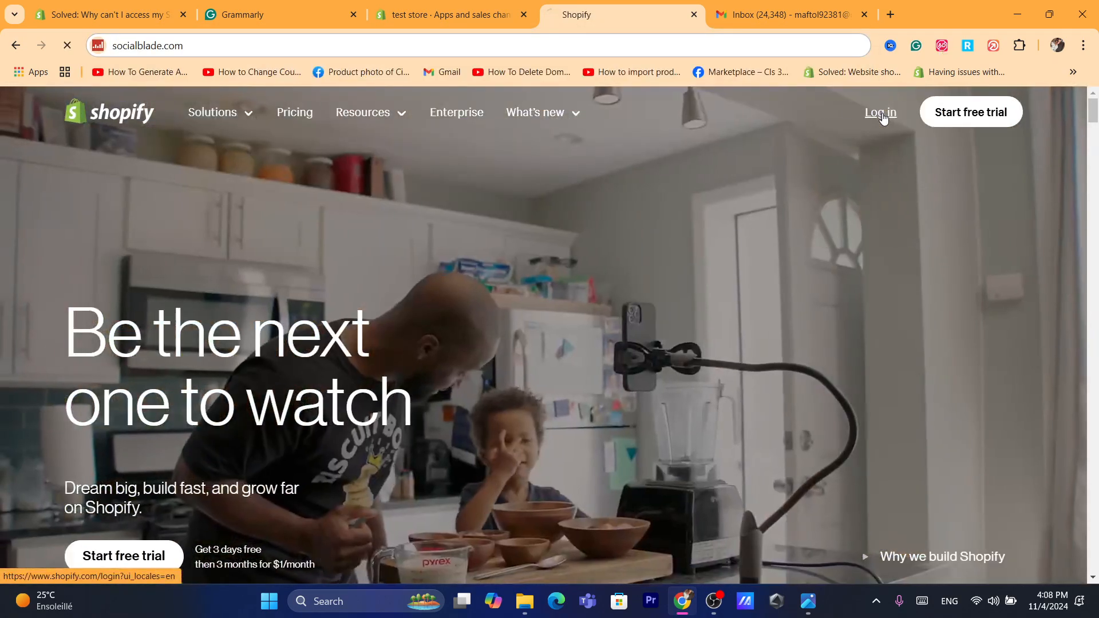
{"action": "left_click", "coordinate": [883, 114]}
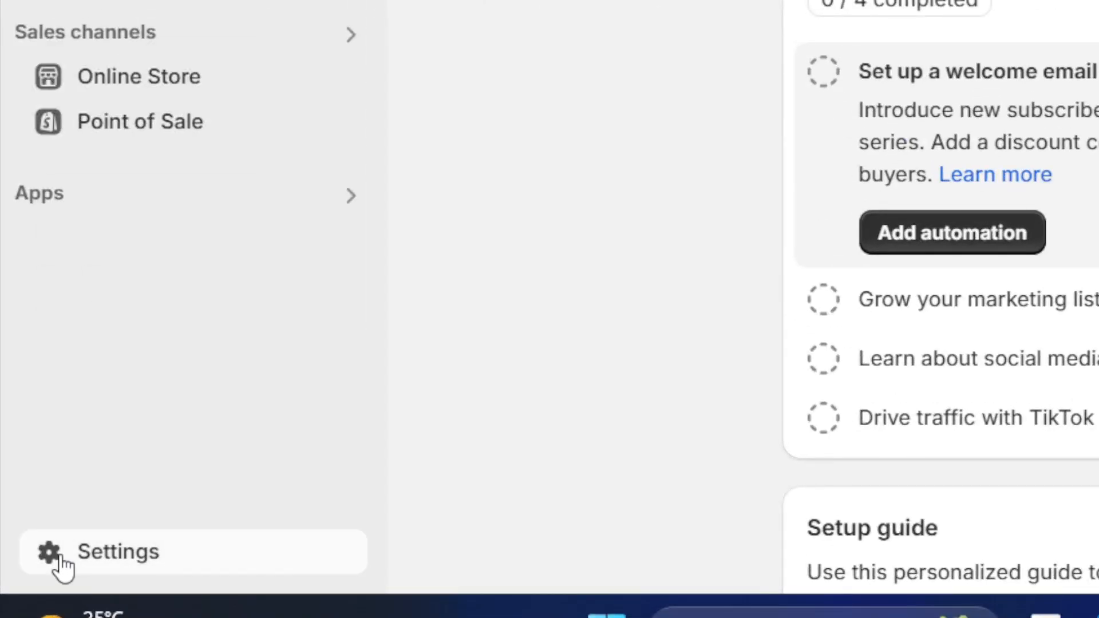
{"action": "left_click", "coordinate": [57, 558]}
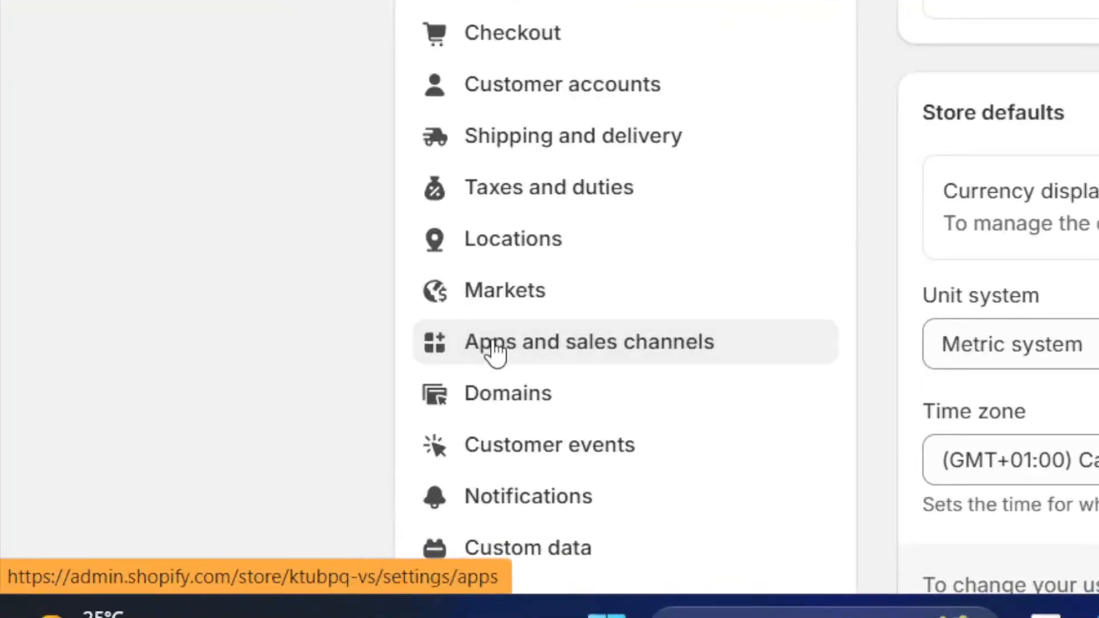
{"action": "left_click", "coordinate": [381, 401]}
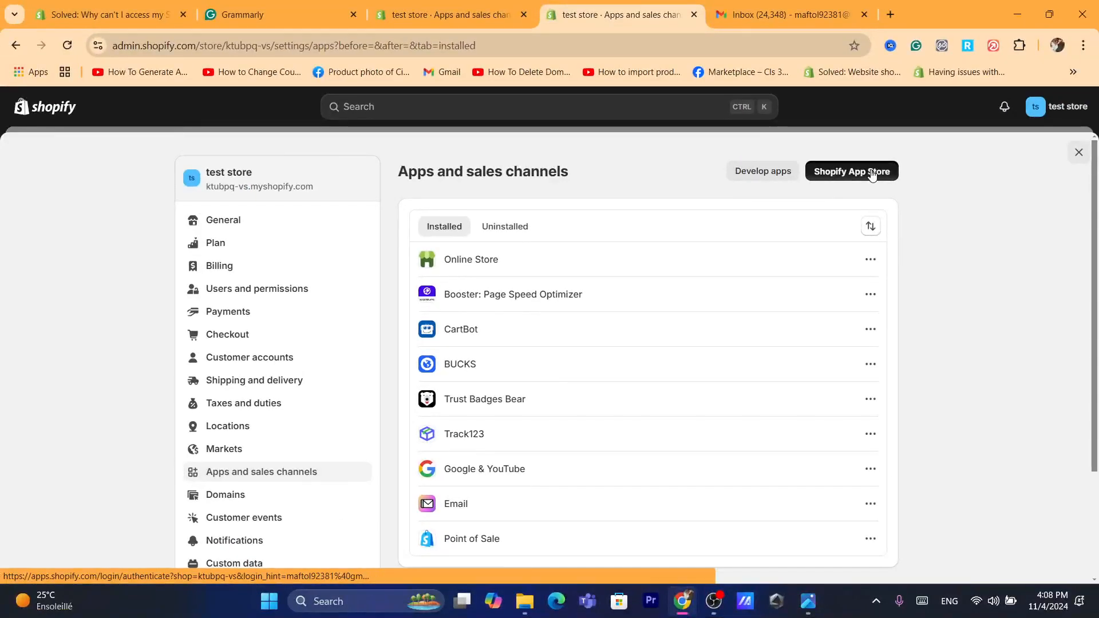
Open the Shopify App Store from the Apps and sales channels settings
{"action": "left_click", "coordinate": [876, 172]}
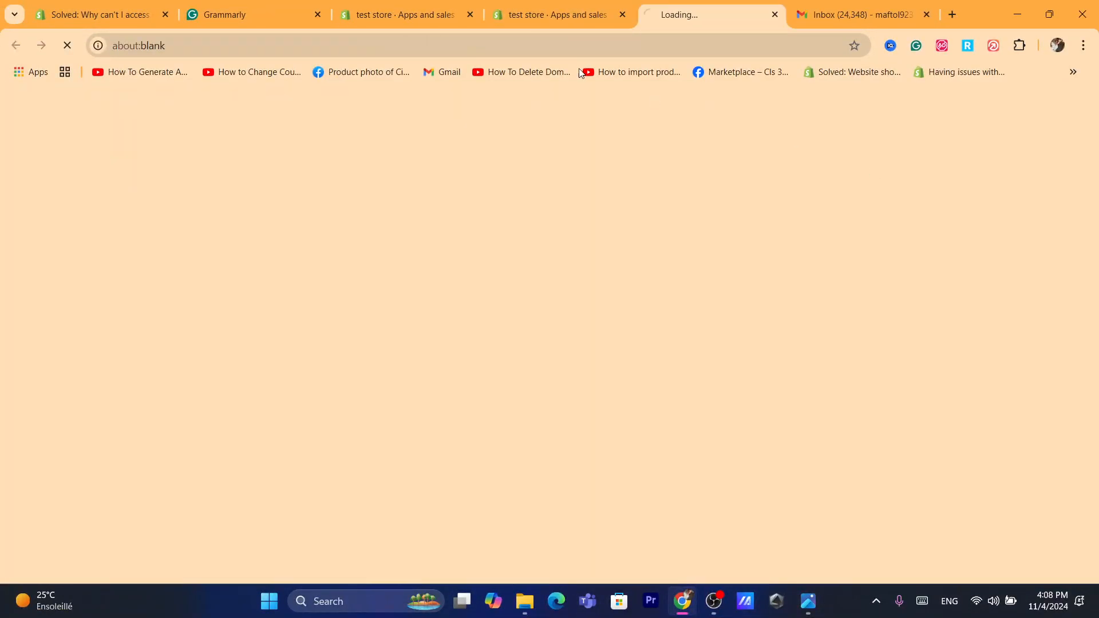
{"action": "left_click", "coordinate": [503, 39]}
{"action": "type", "text": "shopify.com"}
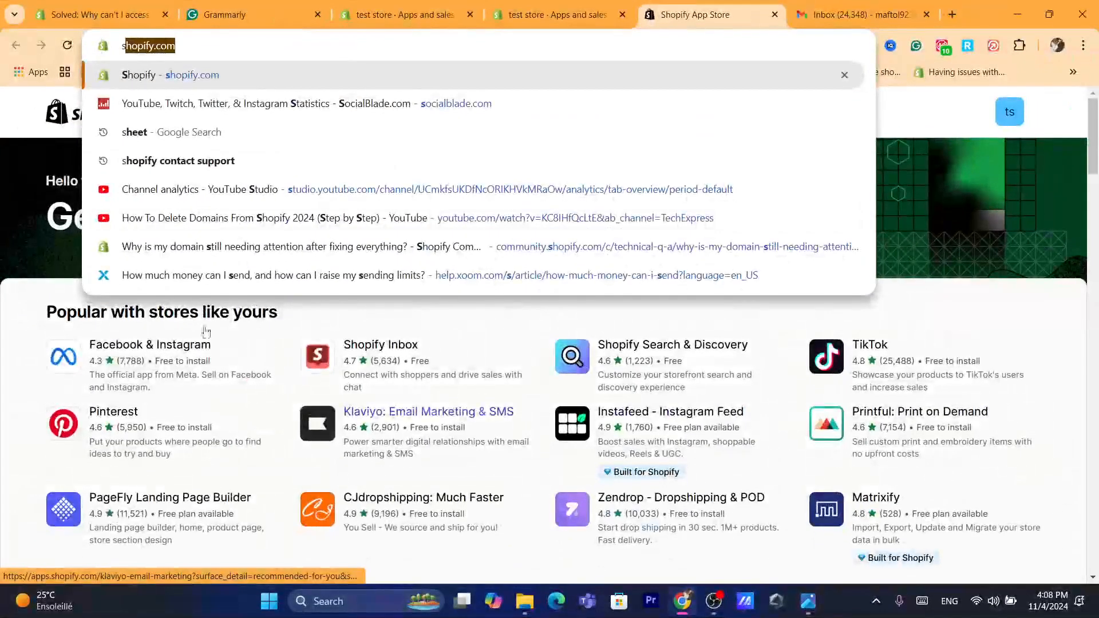
{"action": "left_click", "coordinate": [206, 332]}
Search the Shopify App Store for "ali reviews"
{"action": "left_click", "coordinate": [405, 110]}
{"action": "type", "text": "ali"}
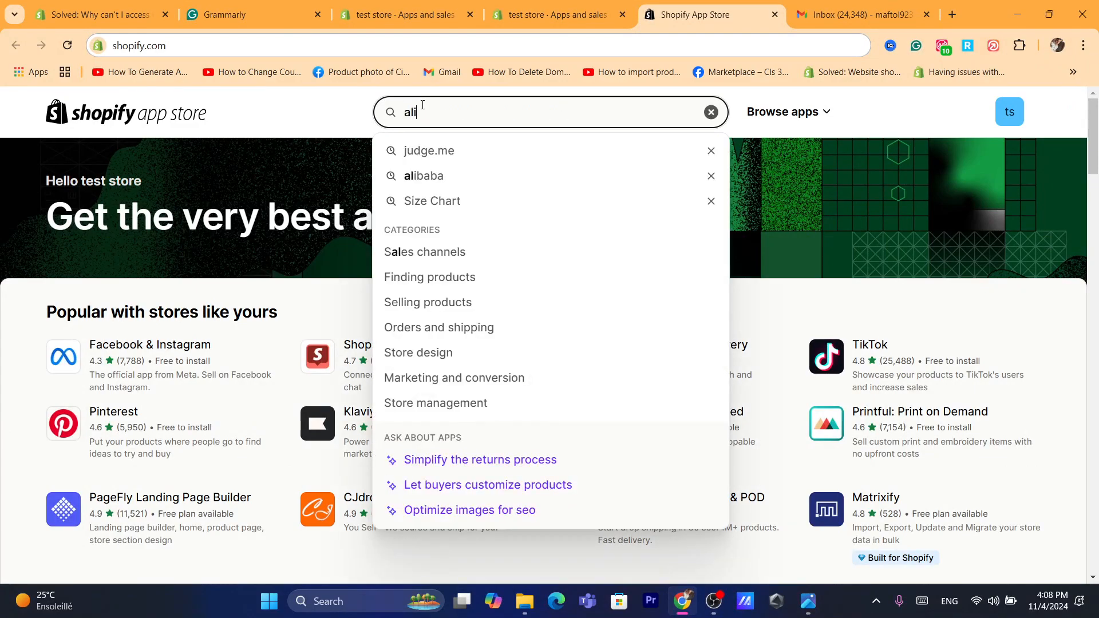
{"action": "type", "text": "w"}
{"action": "key", "text": "BackSpace"}
{"action": "key", "text": "BackSpace"}
{"action": "key", "text": "BackSpace"}
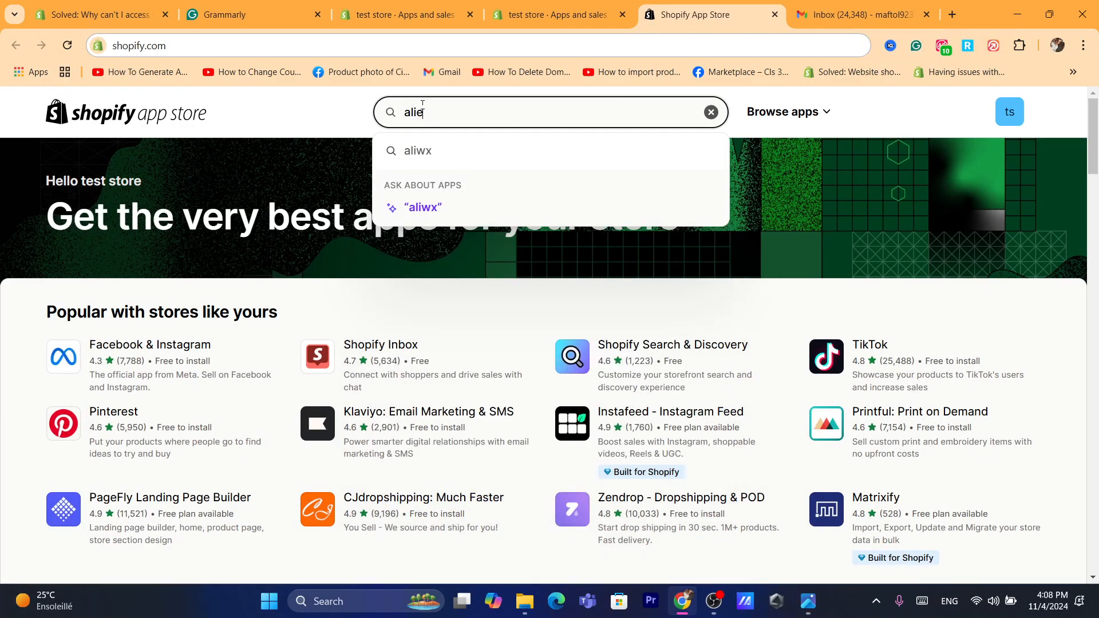
{"action": "type", "text": "li rev"}
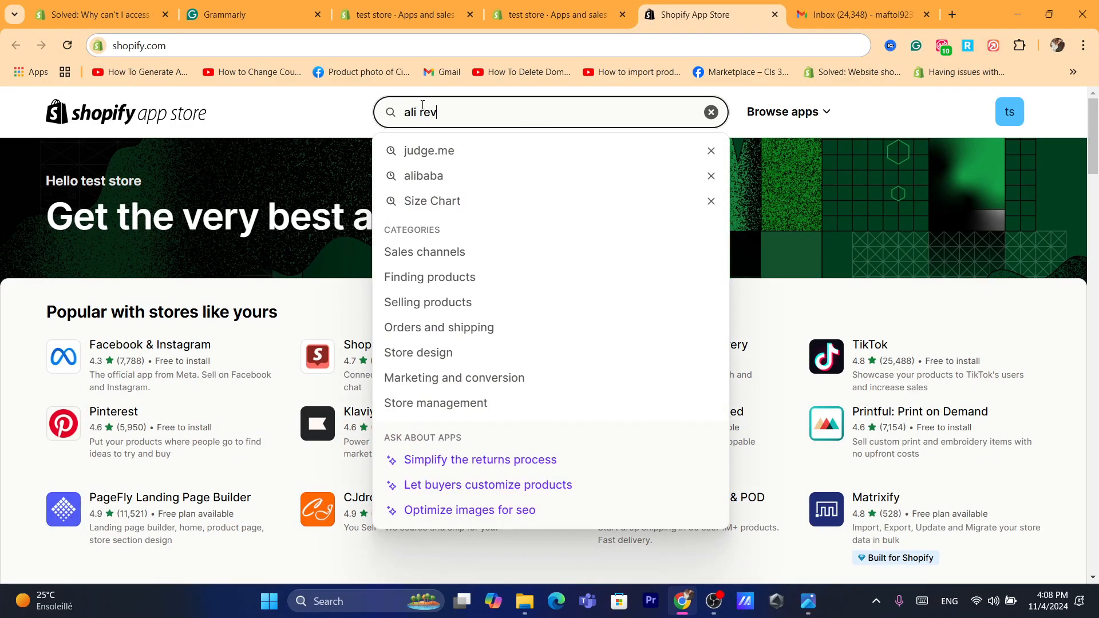
{"action": "type", "text": "iews"}
{"action": "key", "text": "Return"}
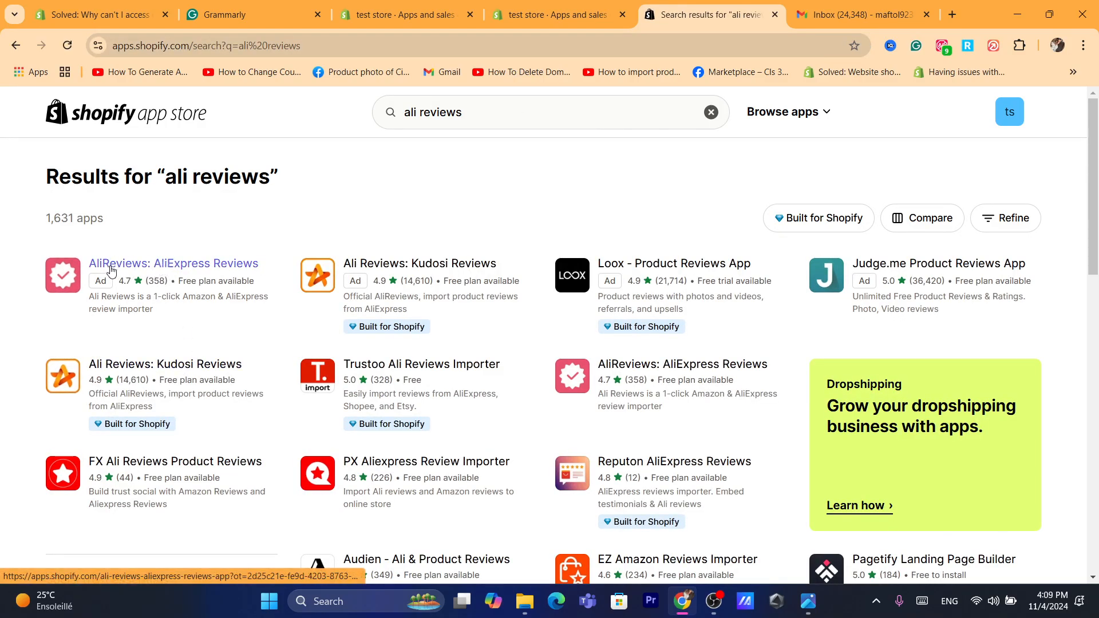
Open the AliReviews: AliExpress Reviews app listing and check its pricing information
{"action": "left_click", "coordinate": [166, 270]}
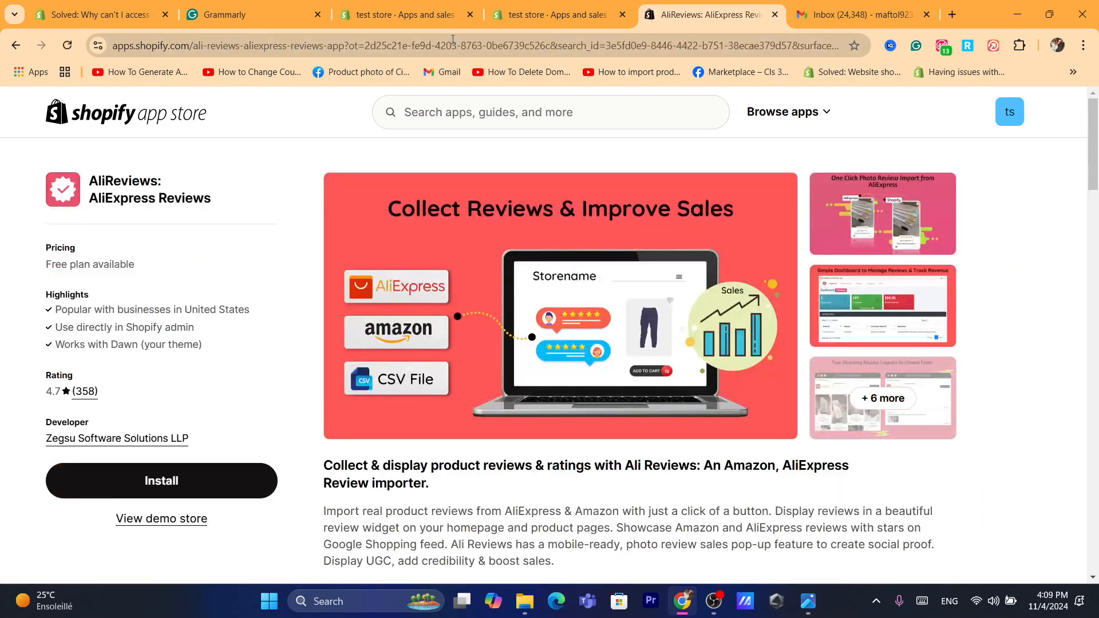
{"action": "left_click", "coordinate": [453, 40]}
{"action": "type", "text": "s"}
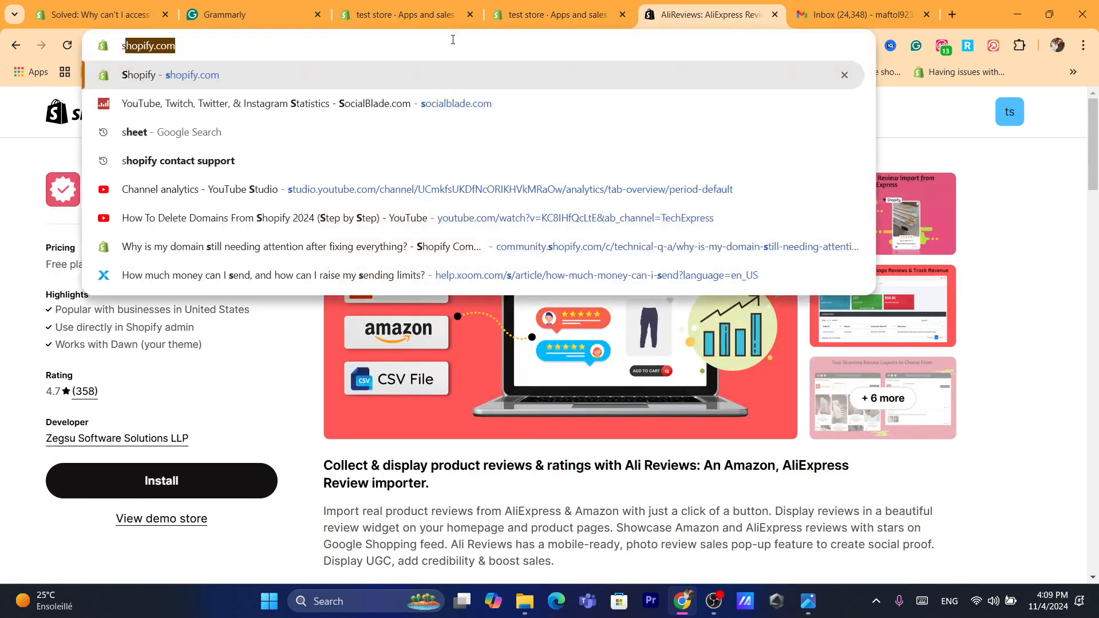
{"action": "key", "text": "Return"}
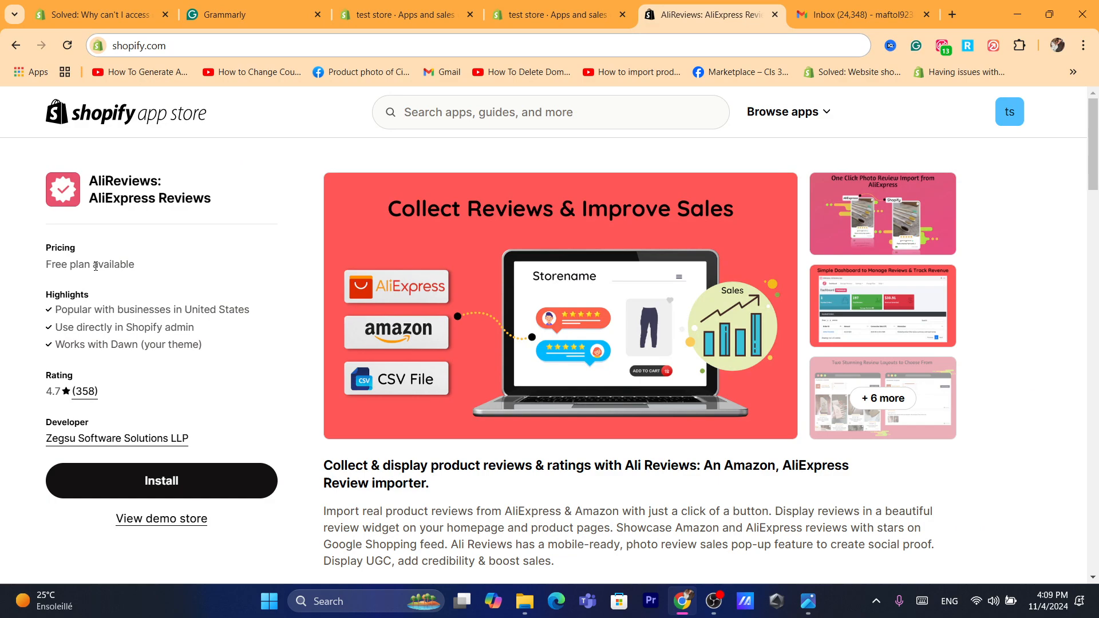
{"action": "double_click", "coordinate": [96, 267]}
{"action": "left_click_drag", "start_coordinate": [96, 266], "coordinate": [55, 259]}
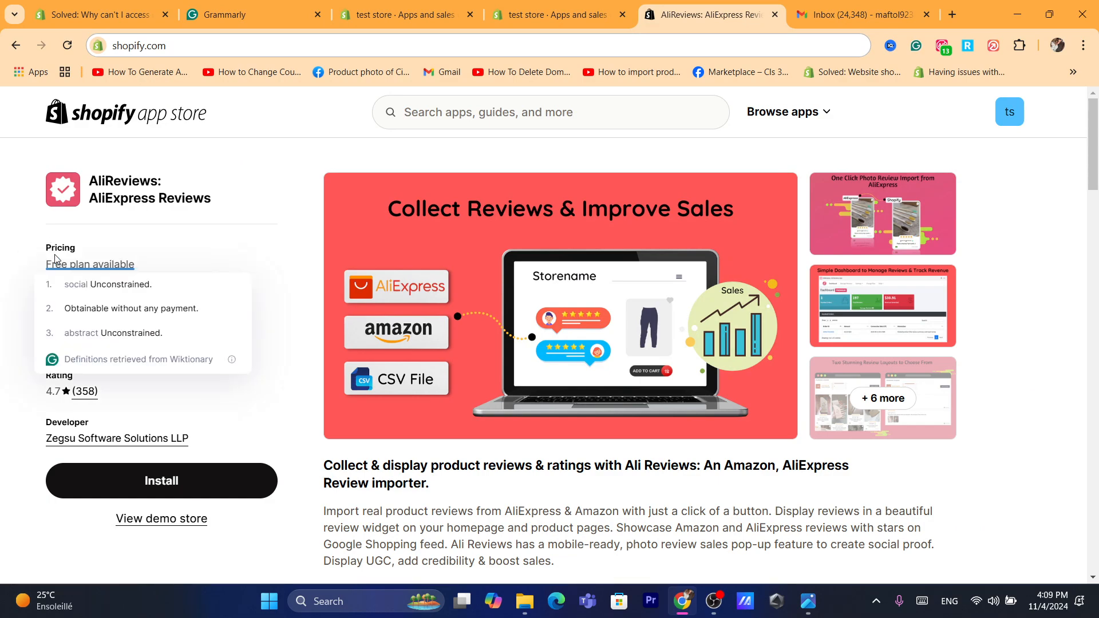
Install the AliReviews: AliExpress Reviews app on the test store, approving its data access
{"action": "left_click", "coordinate": [160, 480]}
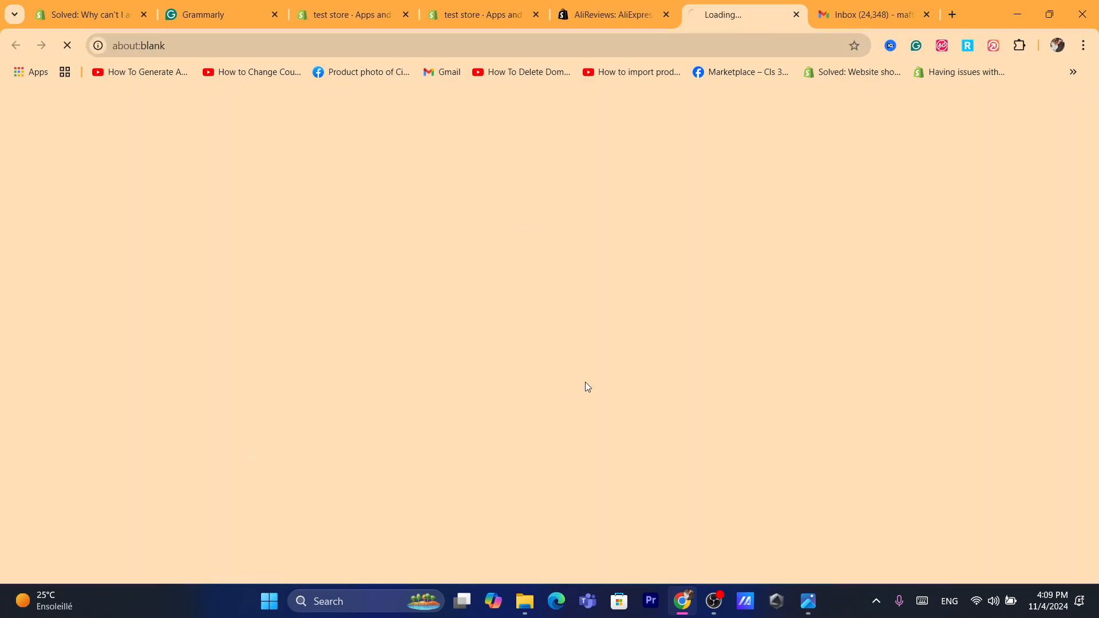
{"action": "left_click", "coordinate": [786, 45]}
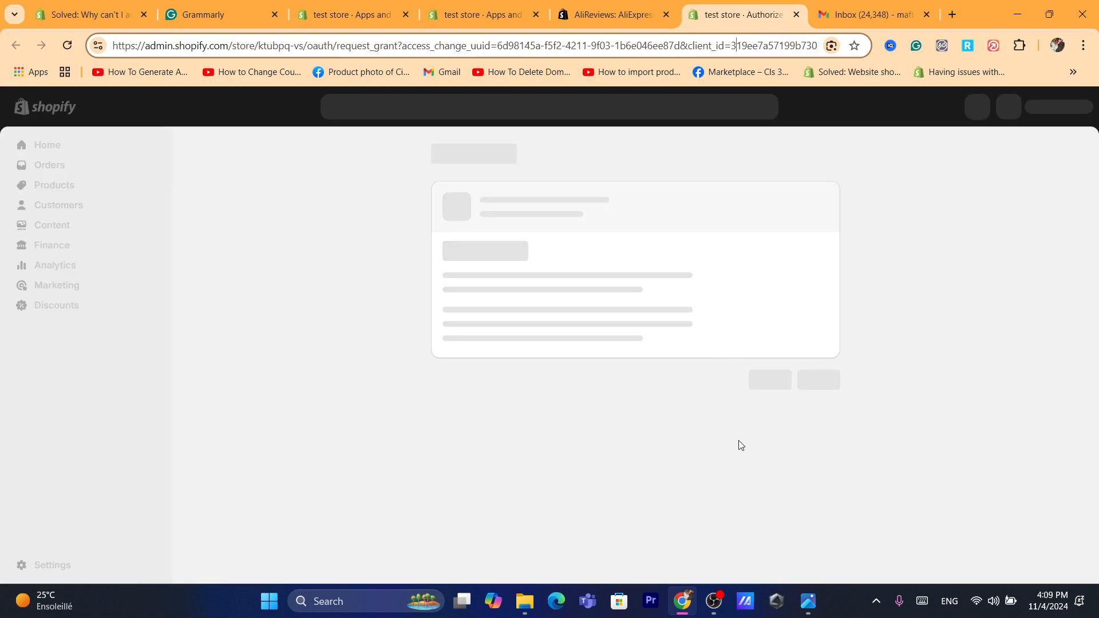
{"action": "left_click", "coordinate": [816, 437]}
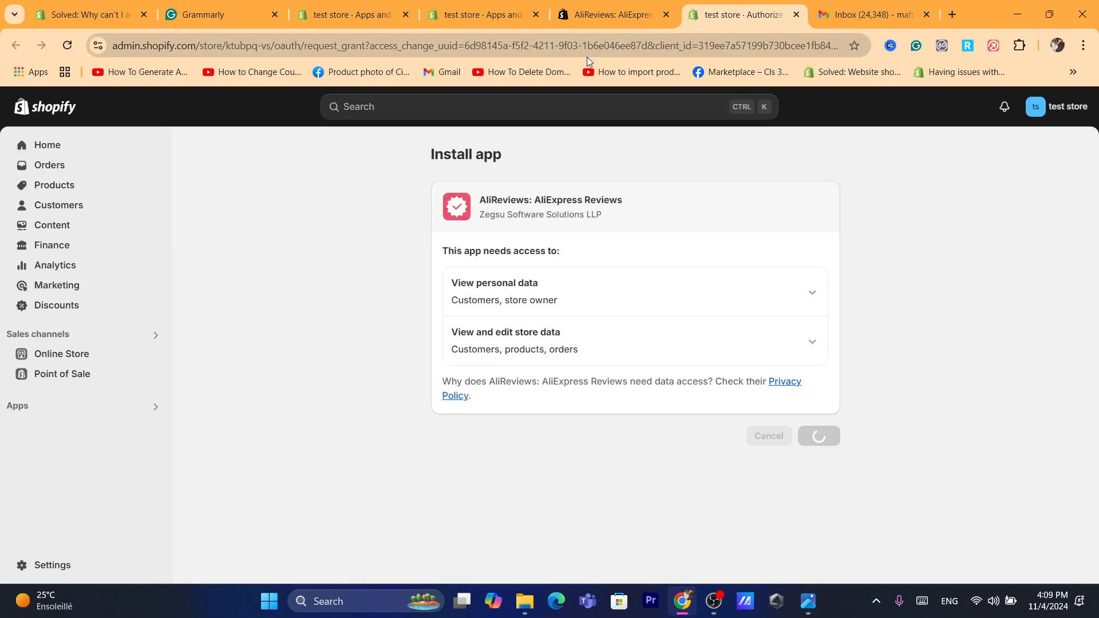
{"action": "left_click", "coordinate": [656, 50]}
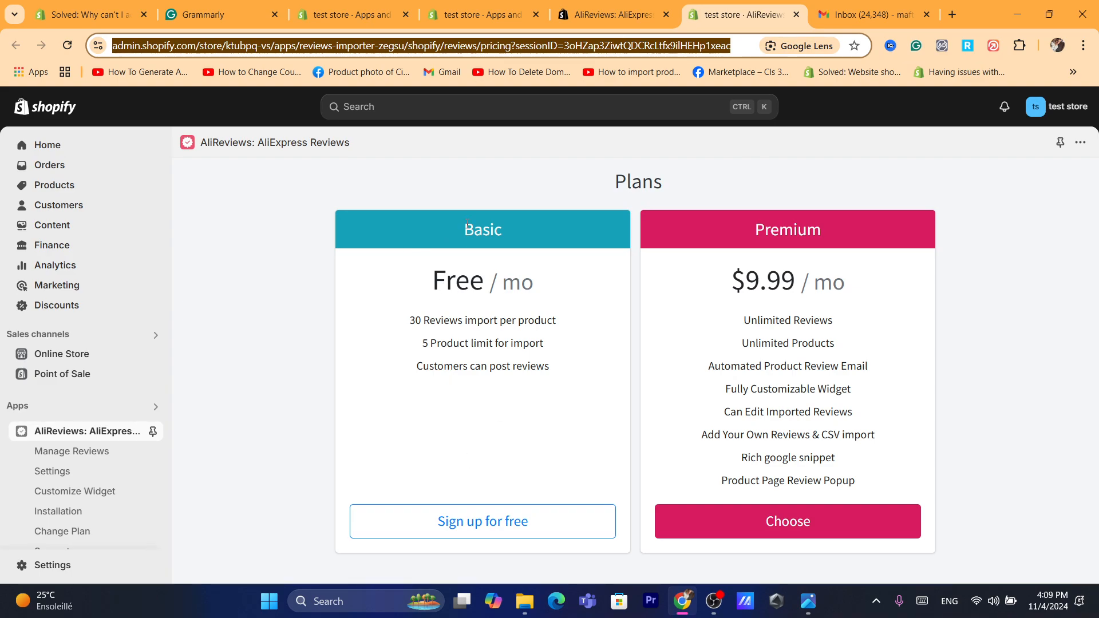
Compare the review import and product limits of the AliReviews Basic and Premium plans
{"action": "left_click_drag", "start_coordinate": [468, 224], "coordinate": [564, 267]}
{"action": "left_click", "coordinate": [435, 308]}
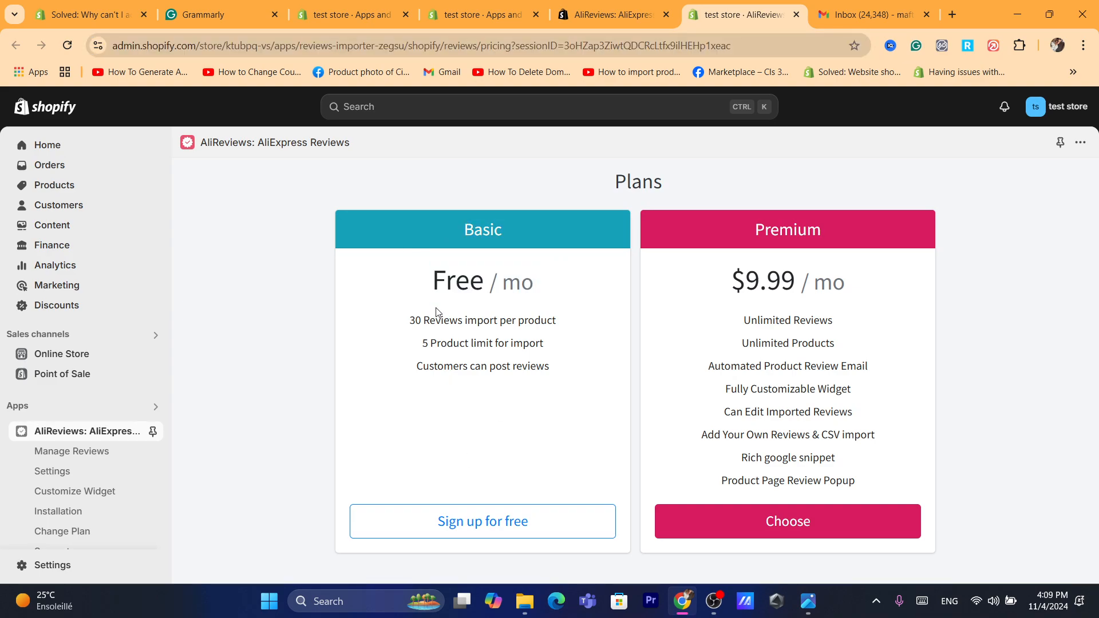
{"action": "left_click_drag", "start_coordinate": [405, 319], "coordinate": [593, 345]}
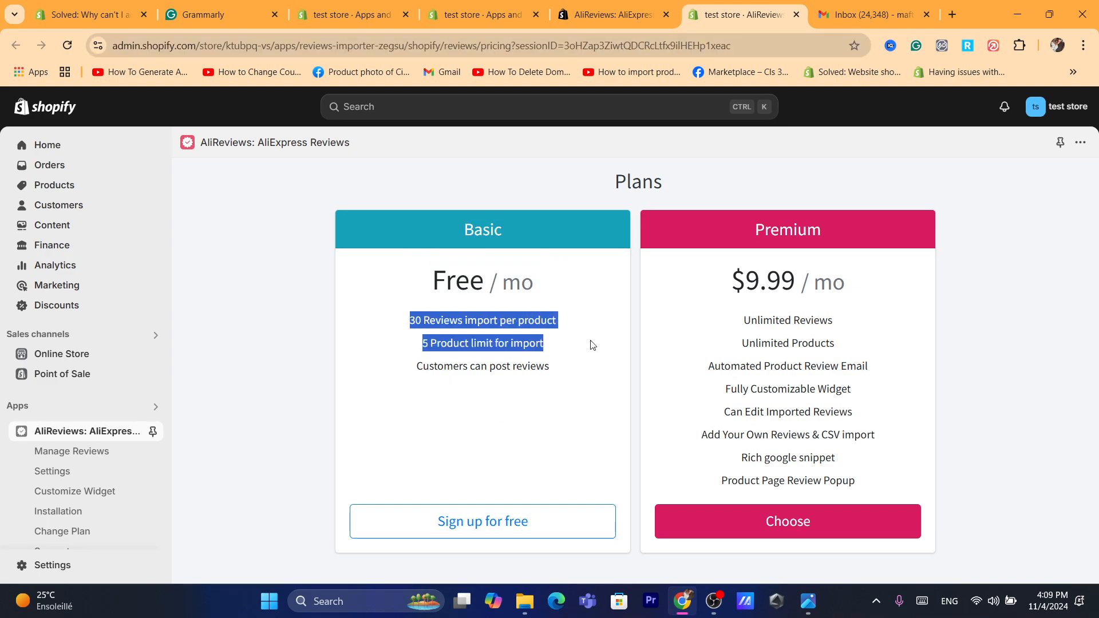
{"action": "left_click", "coordinate": [550, 321]}
{"action": "double_click", "coordinate": [488, 315]}
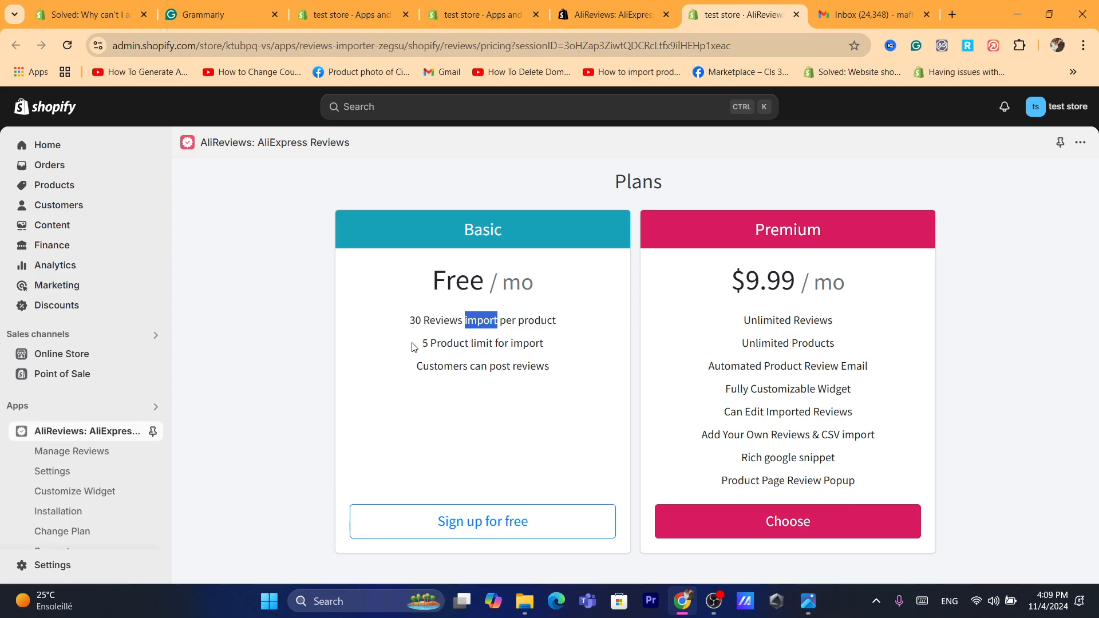
{"action": "left_click_drag", "start_coordinate": [413, 346], "coordinate": [545, 347]}
{"action": "left_click", "coordinate": [544, 342]}
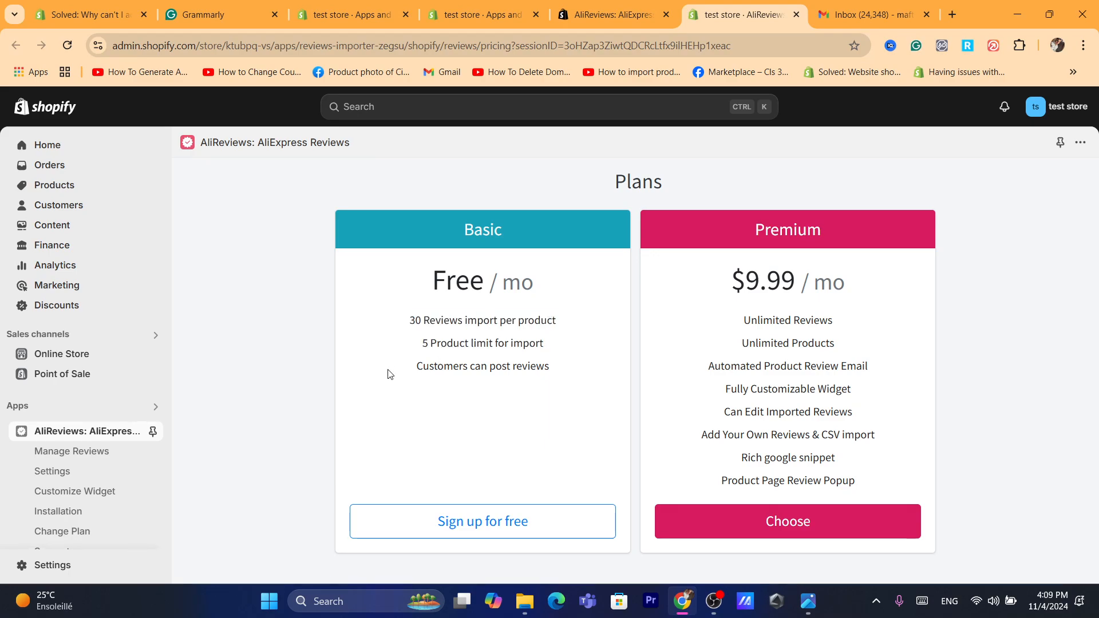
{"action": "left_click_drag", "start_coordinate": [408, 373], "coordinate": [582, 376]}
{"action": "left_click", "coordinate": [582, 375]}
{"action": "left_click_drag", "start_coordinate": [458, 222], "coordinate": [539, 231]}
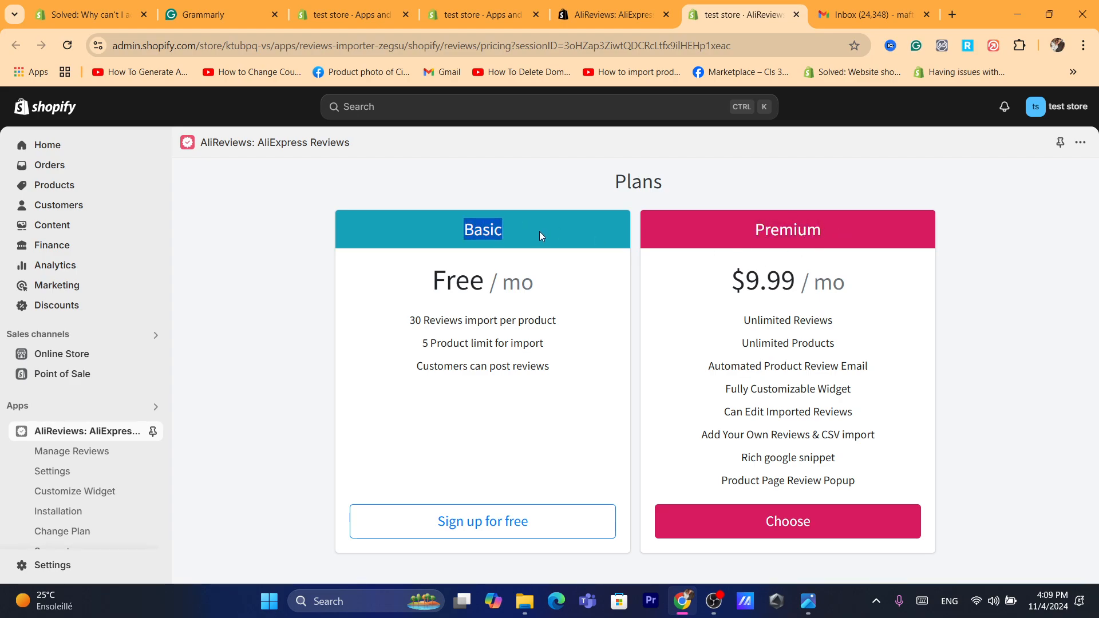
{"action": "left_click", "coordinate": [442, 325]}
{"action": "triple_click", "coordinate": [443, 325]}
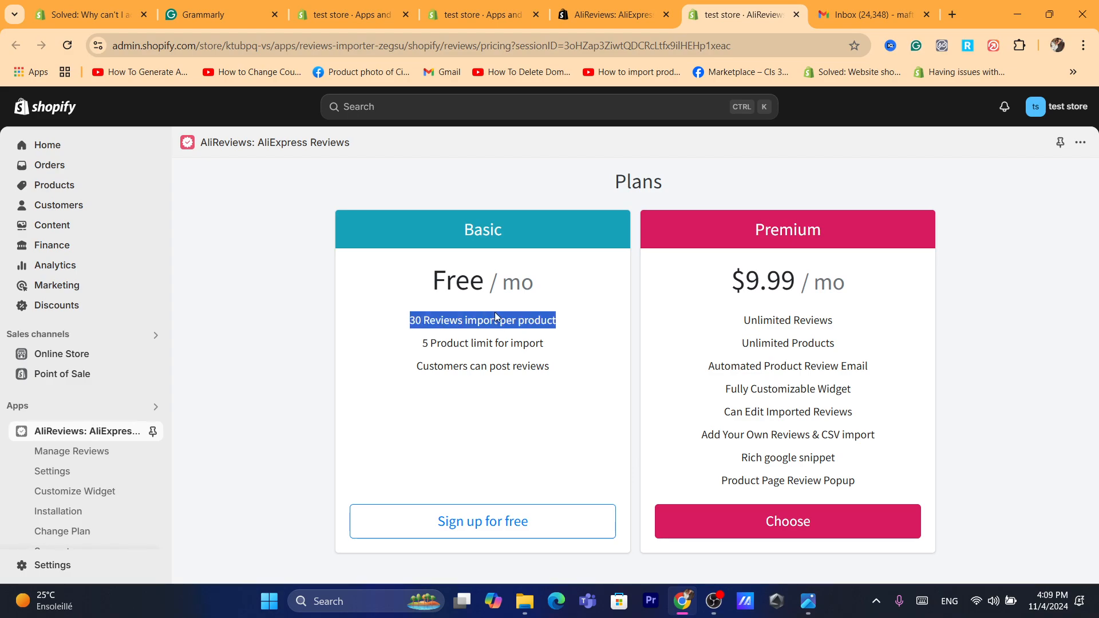
{"action": "left_click", "coordinate": [770, 324]}
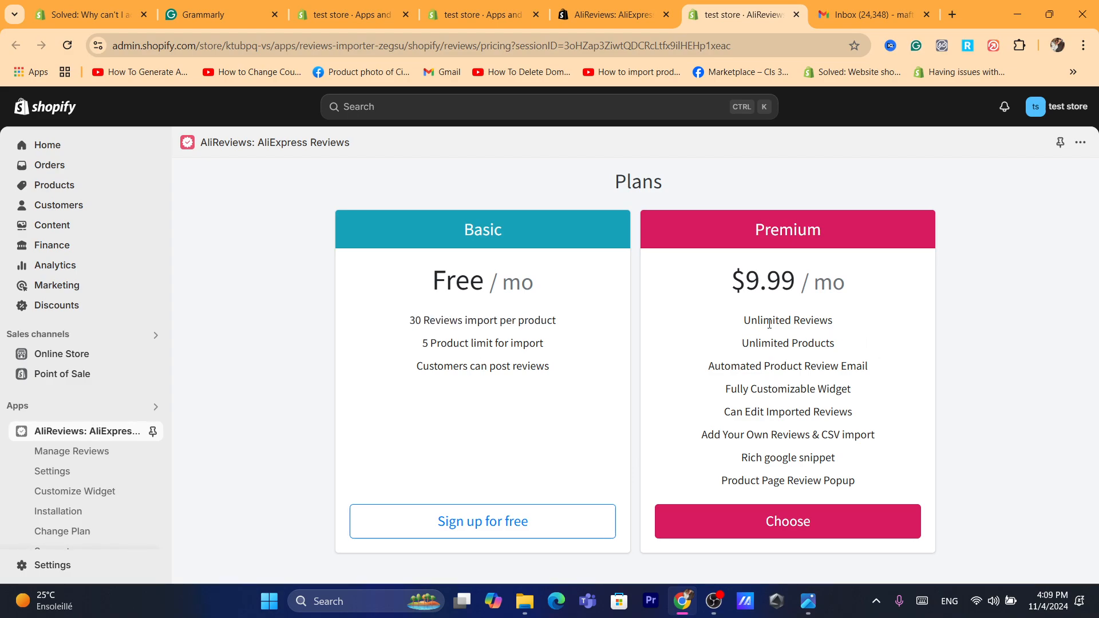
{"action": "triple_click", "coordinate": [770, 324]}
{"action": "left_click", "coordinate": [863, 330]}
Sign up for the free Basic plan and dismiss the AliReviews welcome tutorial
{"action": "left_click", "coordinate": [462, 523]}
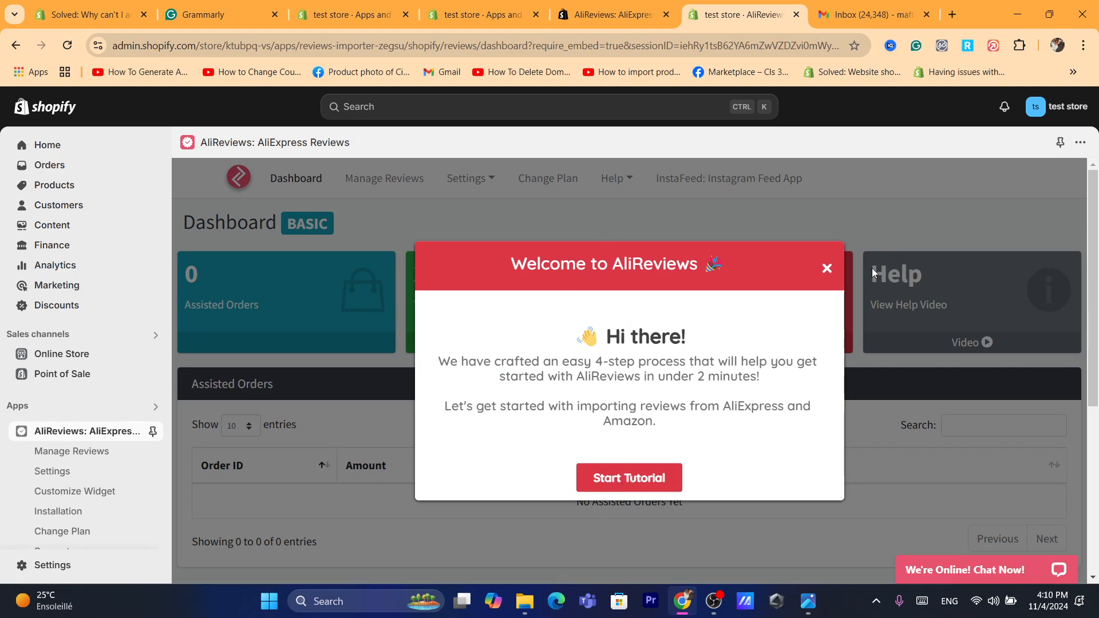
{"action": "left_click", "coordinate": [827, 268]}
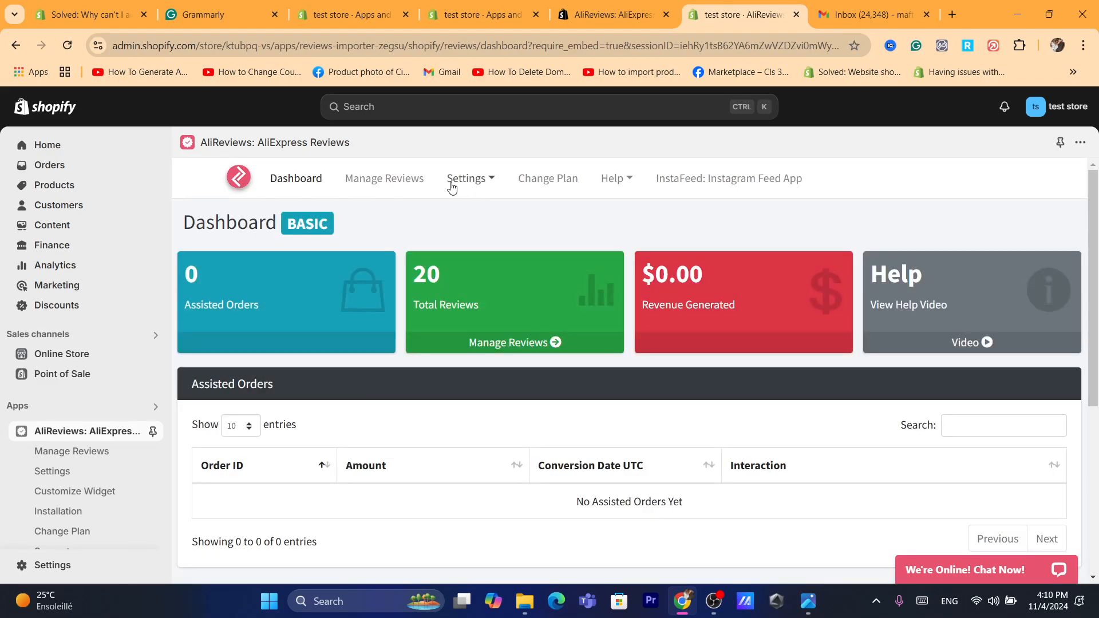
Open the review import for the product "Gaming Headset for PC, Ps4, Ps5, Xbox Headset" from the Manage Reviews page
{"action": "left_click", "coordinate": [379, 184]}
{"action": "left_click", "coordinate": [528, 53]}
{"action": "type", "text": "a"}
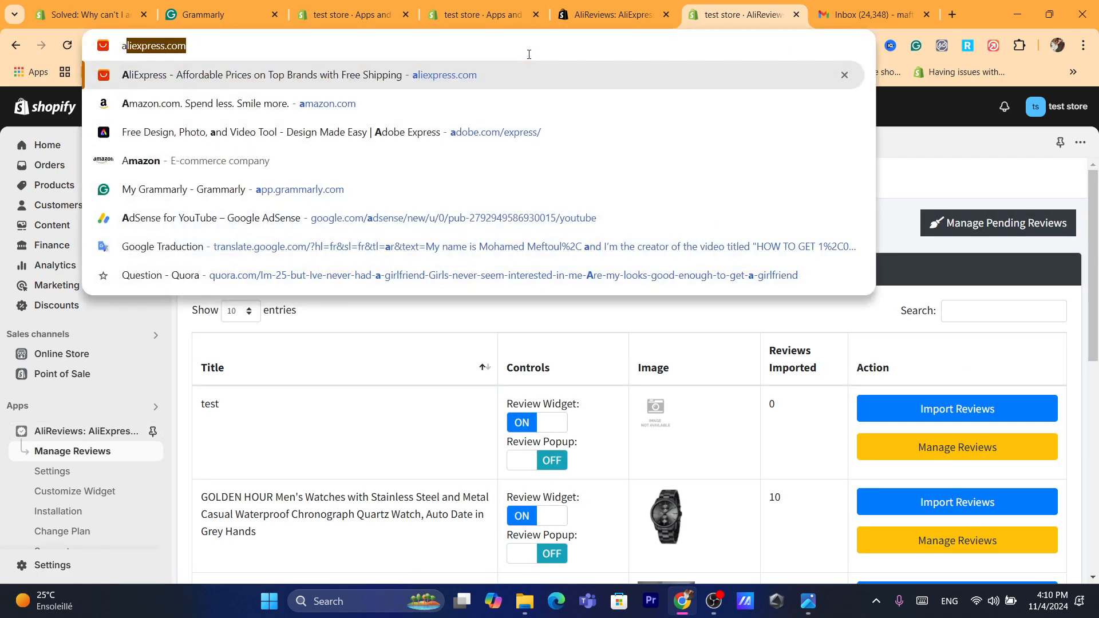
{"action": "left_click", "coordinate": [565, 353]}
{"action": "left_click_drag", "start_coordinate": [1092, 232], "coordinate": [1097, 371]}
{"action": "scroll", "coordinate": [719, 285], "scroll_direction": "down", "scroll_amount": 3}
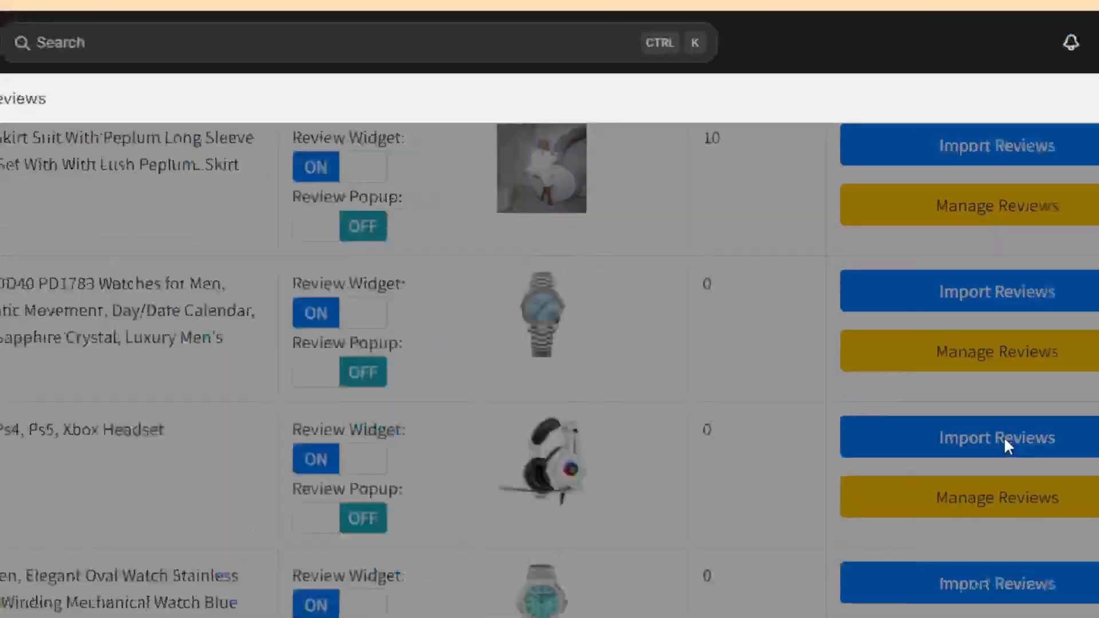
{"action": "left_click", "coordinate": [1031, 533]}
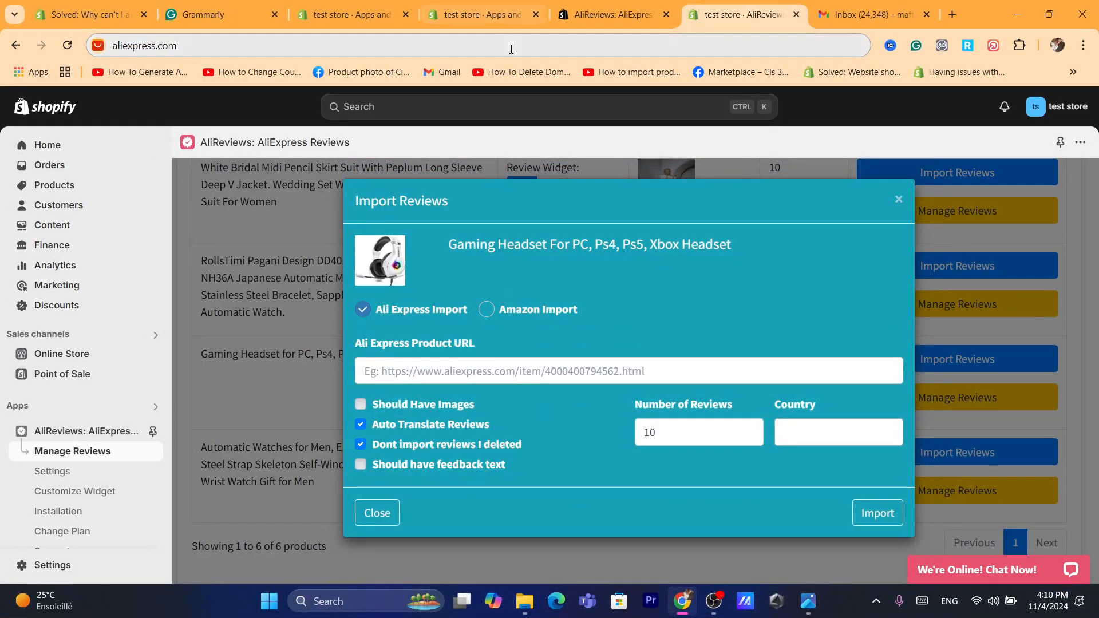
Examine the Ali Express Import option and its product URL field in the import dialog
{"action": "left_click", "coordinate": [512, 46]}
{"action": "type", "text": "s"}
{"action": "left_click", "coordinate": [582, 414]}
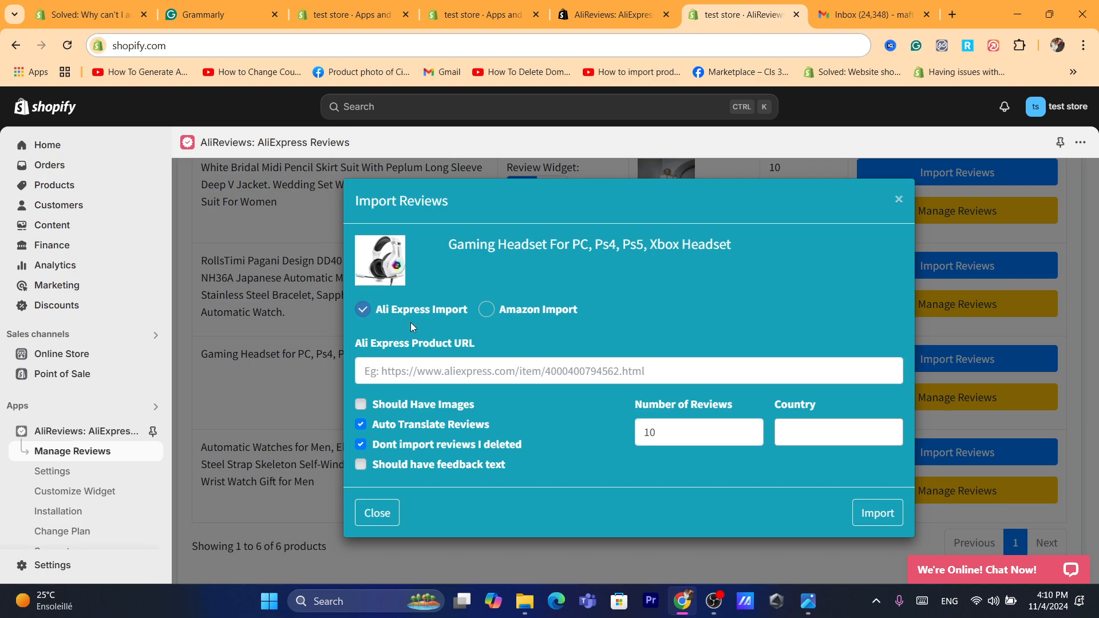
{"action": "left_click_drag", "start_coordinate": [351, 346], "coordinate": [464, 345]}
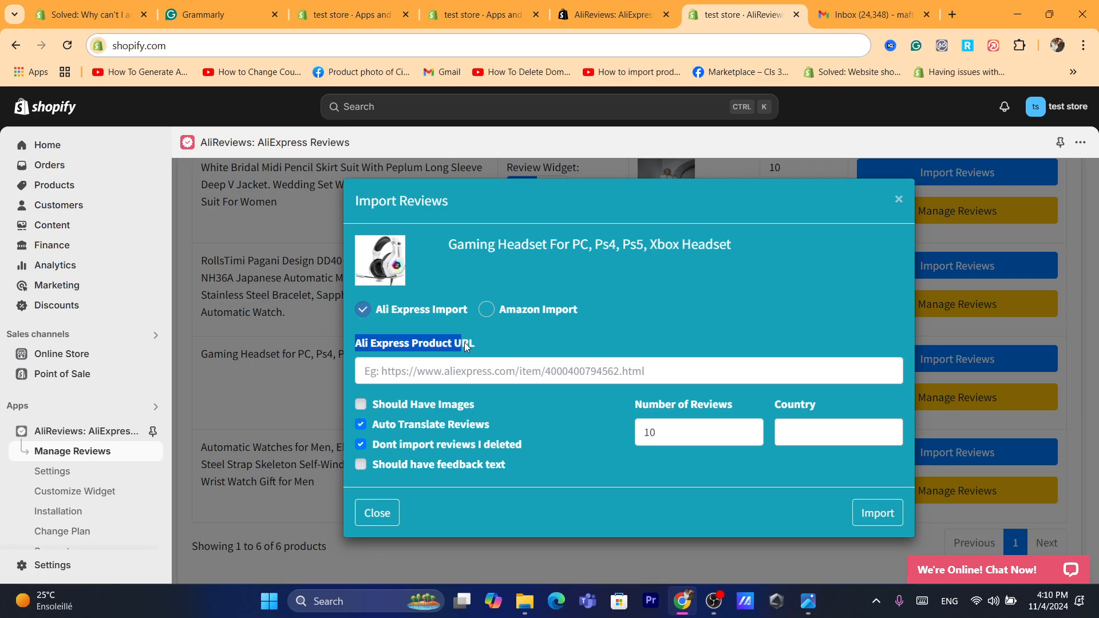
{"action": "left_click", "coordinate": [473, 345]}
{"action": "left_click", "coordinate": [467, 372]}
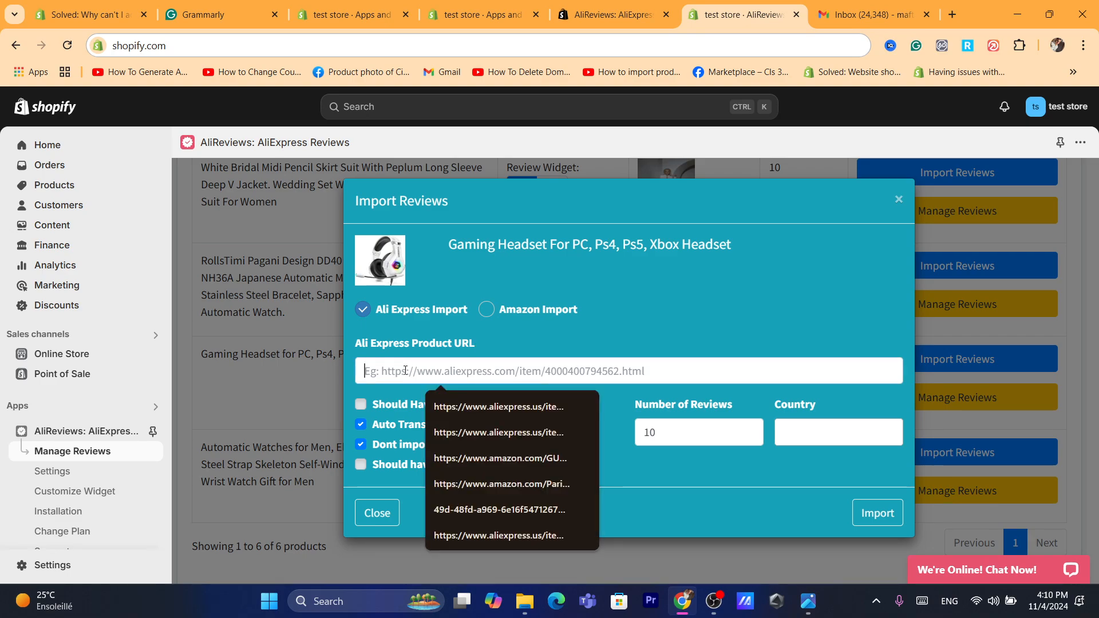
Load the AliExpress website in place of the Gmail inbox
{"action": "left_click", "coordinate": [870, 14]}
{"action": "left_click", "coordinate": [722, 39]}
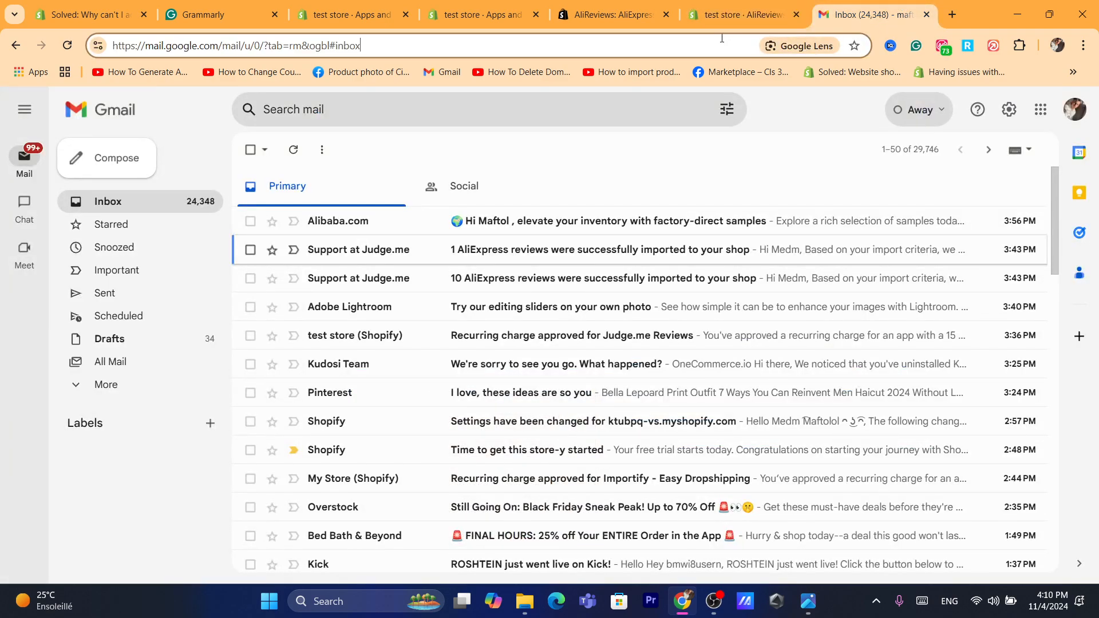
{"action": "key", "text": "ctrl+a"}
{"action": "key", "text": "BackSpace"}
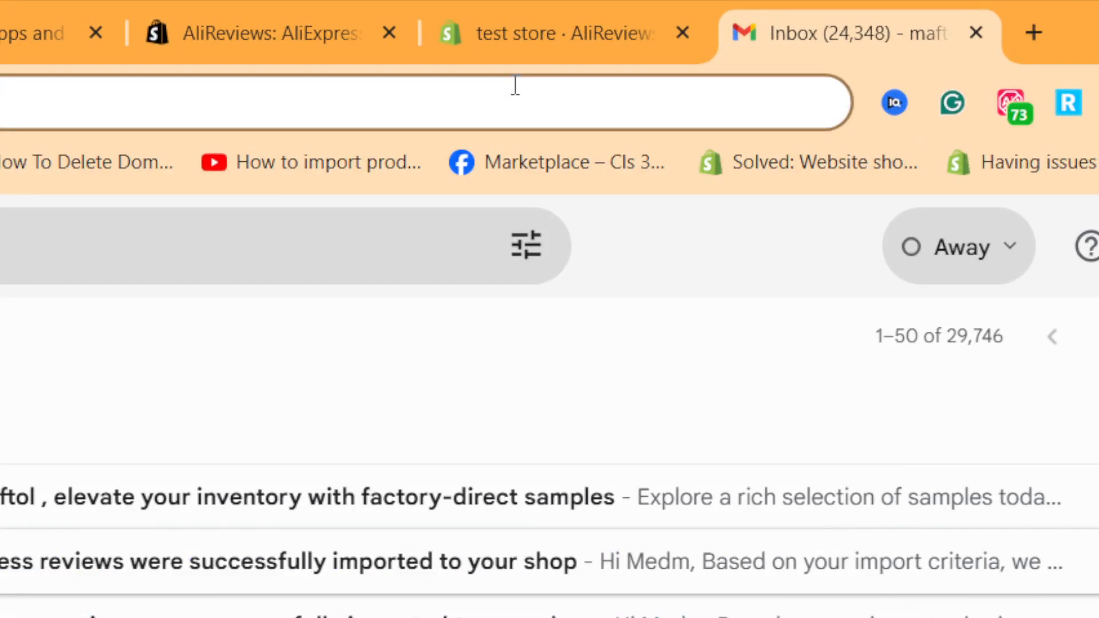
{"action": "type", "text": "ali"}
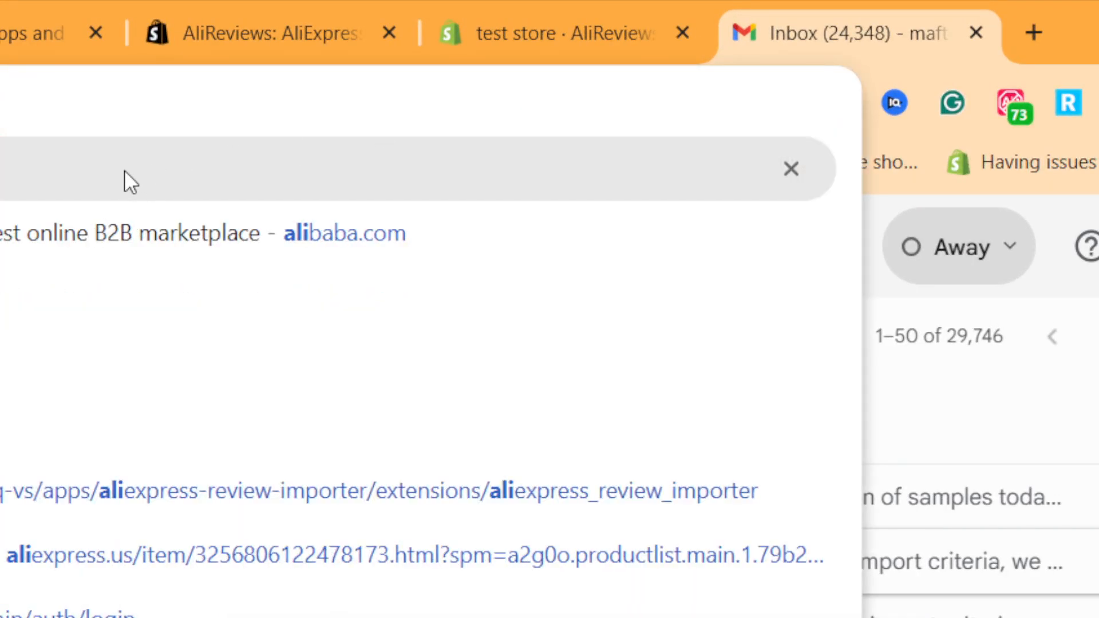
{"action": "key", "text": "Return"}
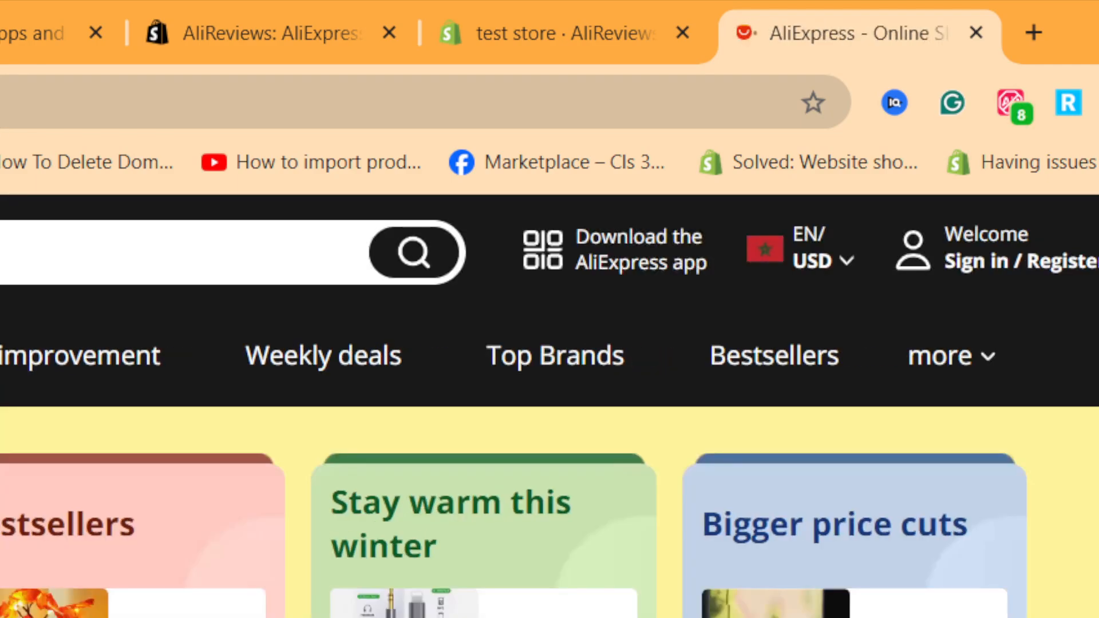
Check the product name in the AliReviews import dialog and return to the AliExpress home page
{"action": "left_click", "coordinate": [394, 11]}
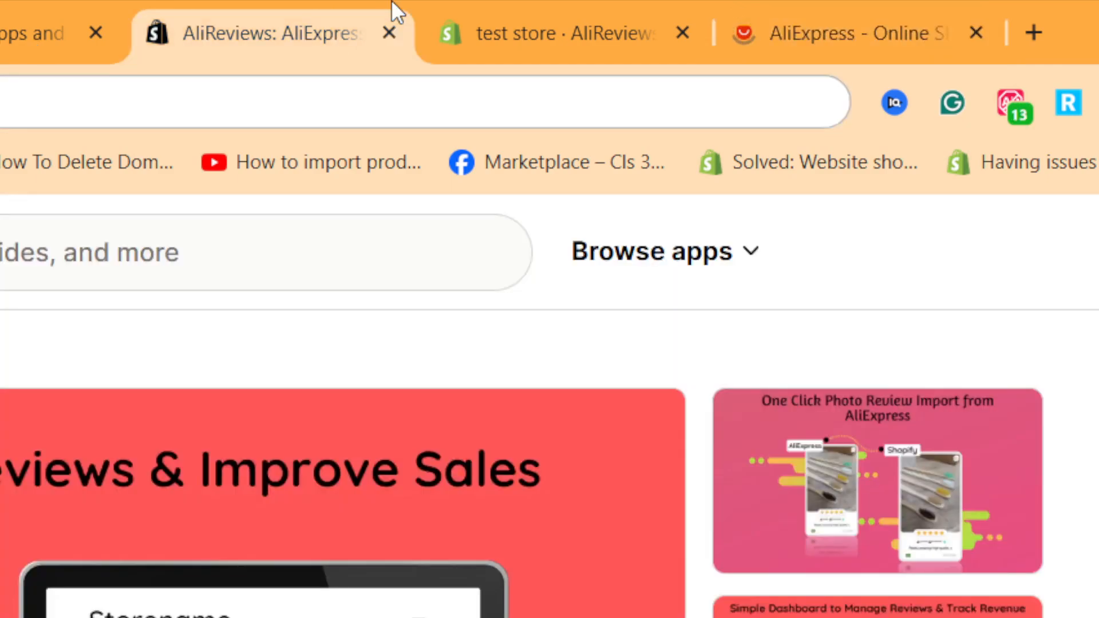
{"action": "left_click", "coordinate": [520, 10]}
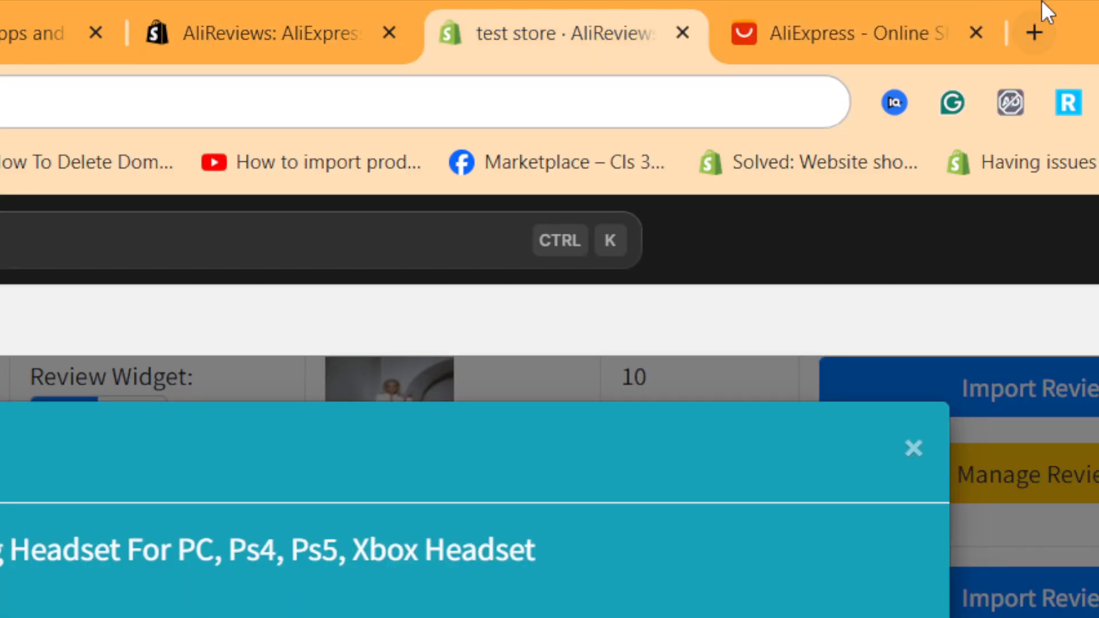
{"action": "left_click", "coordinate": [888, 10]}
{"action": "scroll", "coordinate": [785, 327], "scroll_direction": "down", "scroll_amount": 5}
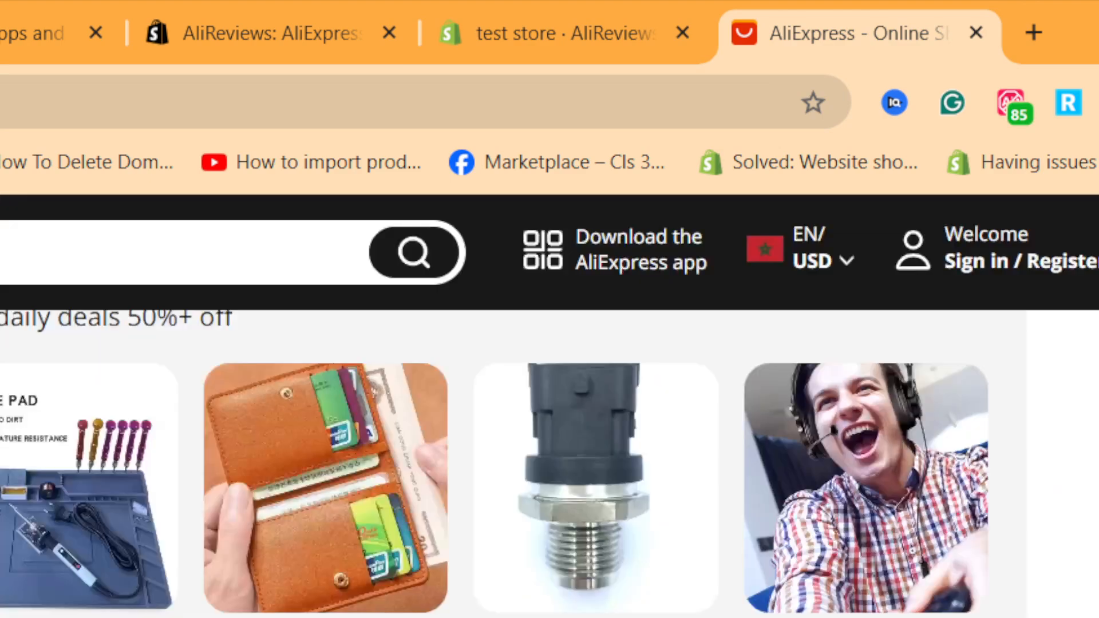
{"action": "scroll", "coordinate": [514, 464], "scroll_direction": "down", "scroll_amount": 10}
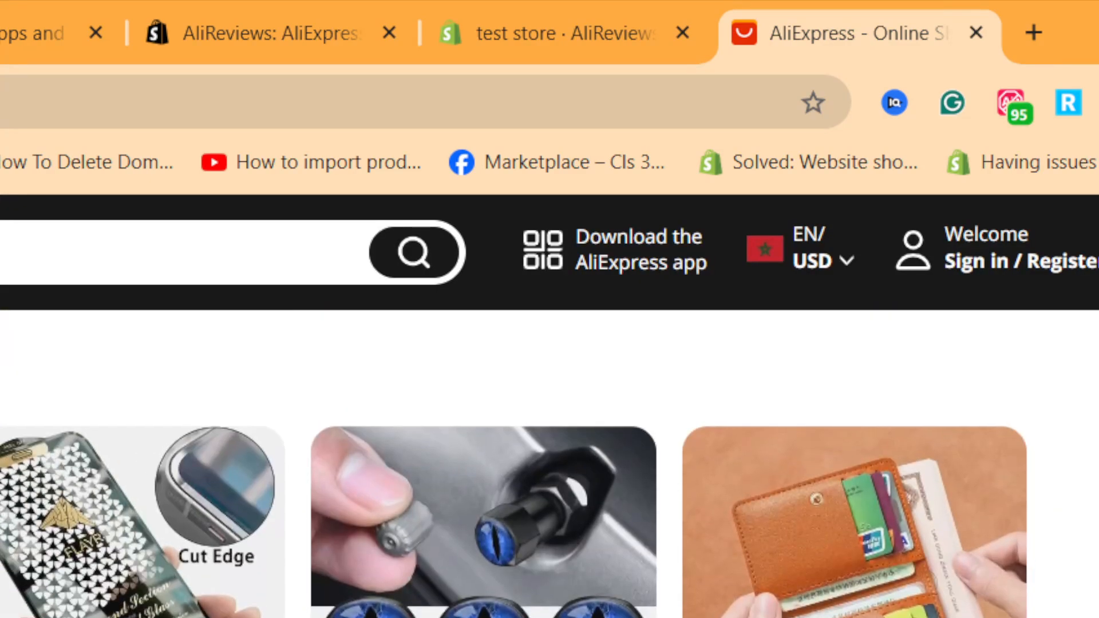
Search AliExpress for "gaming headsets" using the suggested query
{"action": "left_click", "coordinate": [172, 252]}
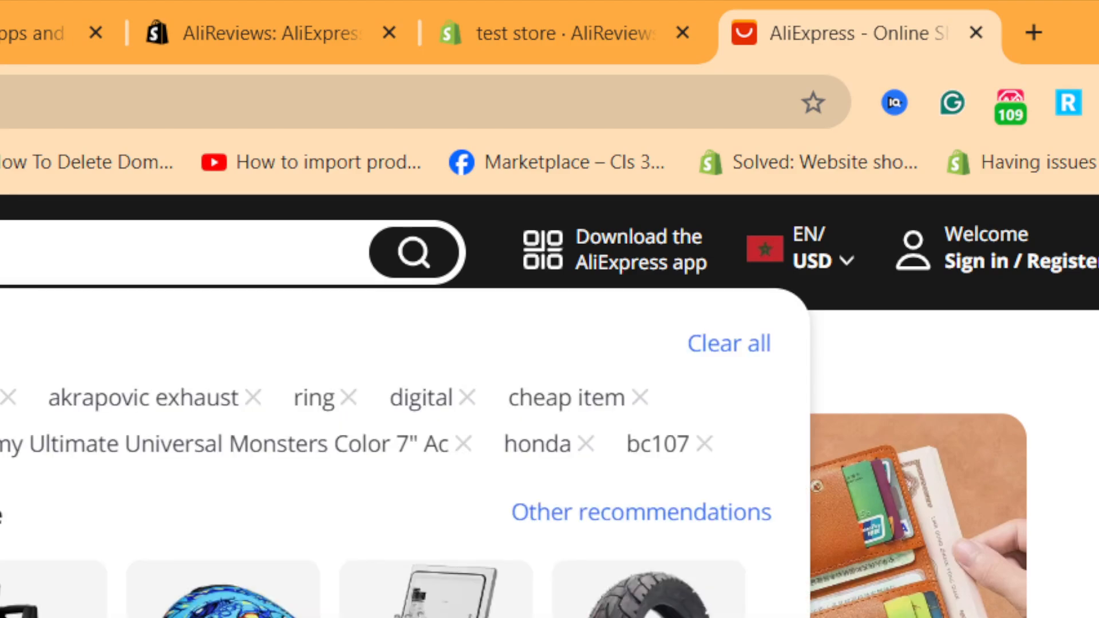
{"action": "type", "text": "GAMING he"}
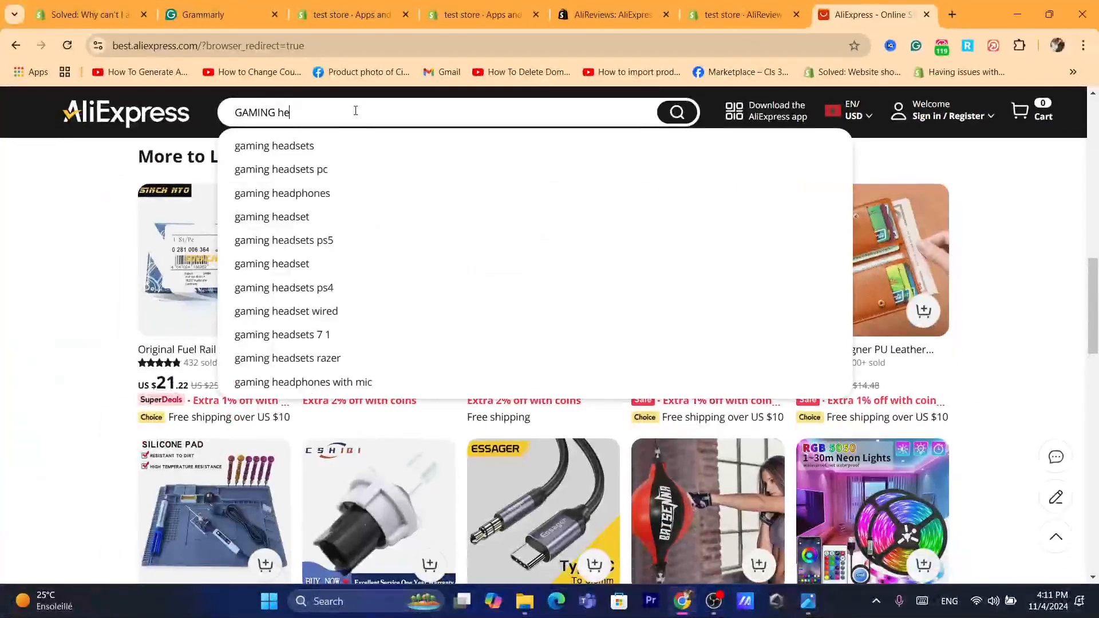
{"action": "type", "text": "as"}
{"action": "key", "text": "BackSpace"}
{"action": "type", "text": "d"}
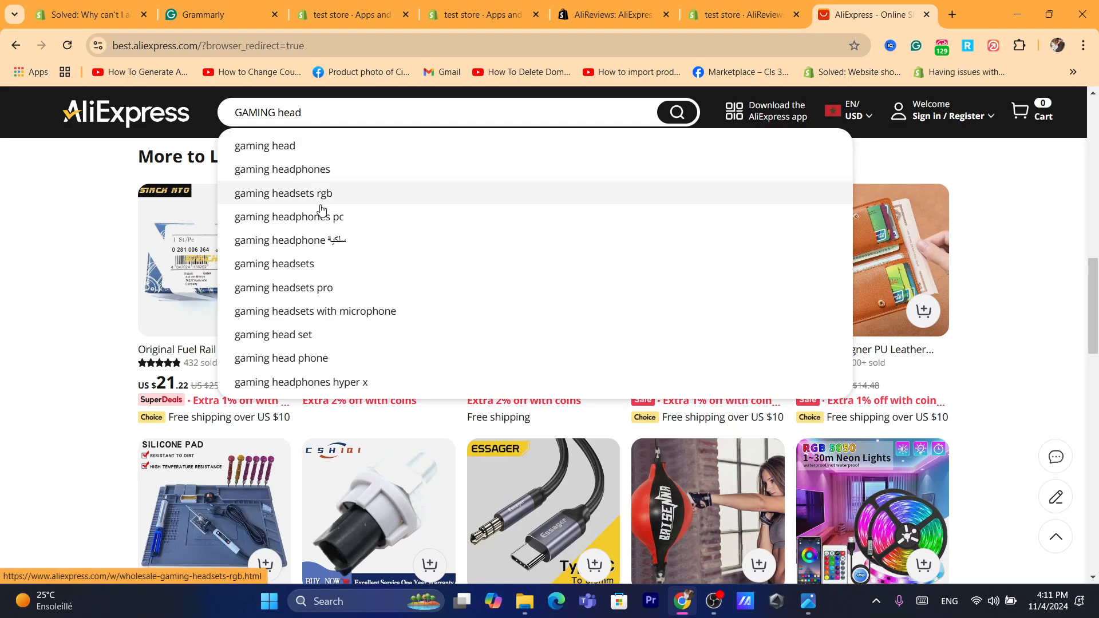
{"action": "left_click", "coordinate": [462, 225]}
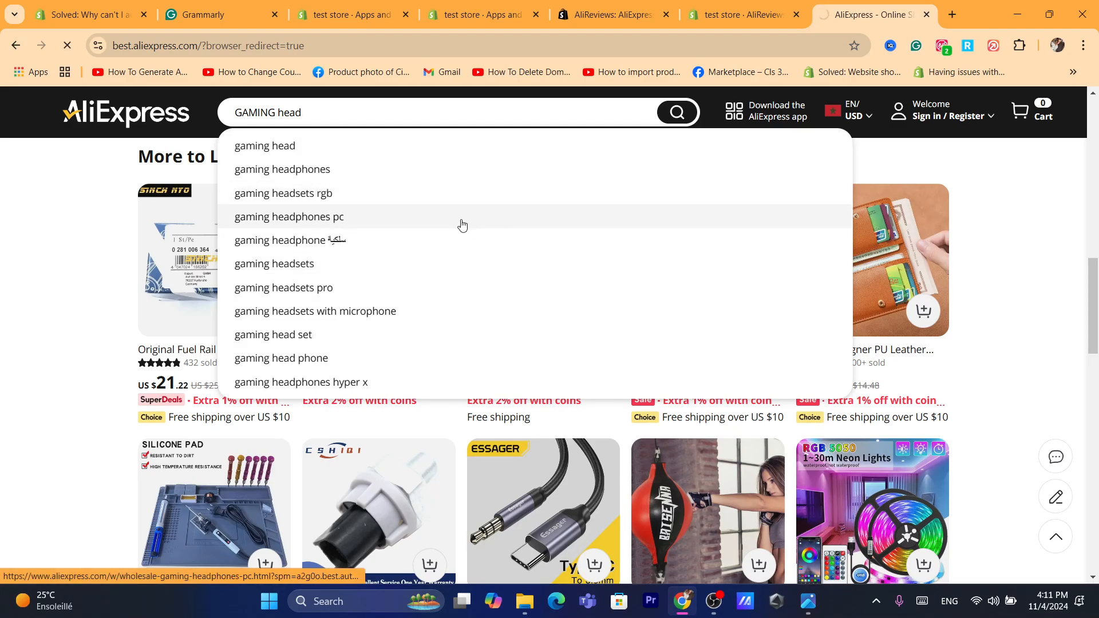
Open the EKSA E900 BT 2.4GHz wireless headset listing and copy its product URL
{"action": "scroll", "coordinate": [434, 179], "scroll_direction": "down", "scroll_amount": 3}
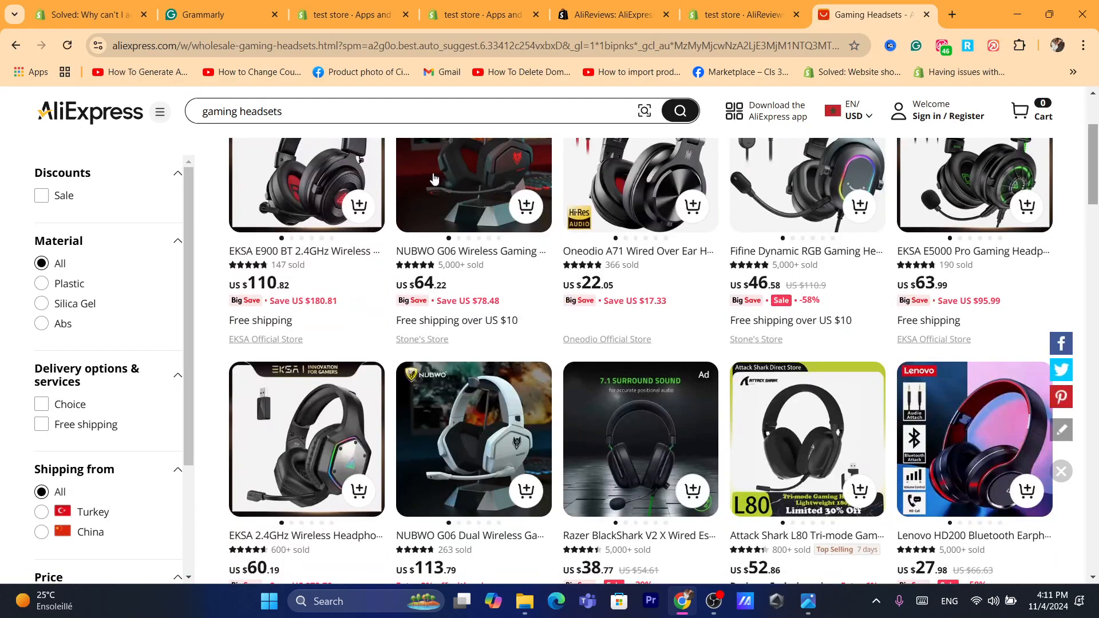
{"action": "left_click", "coordinate": [307, 412]}
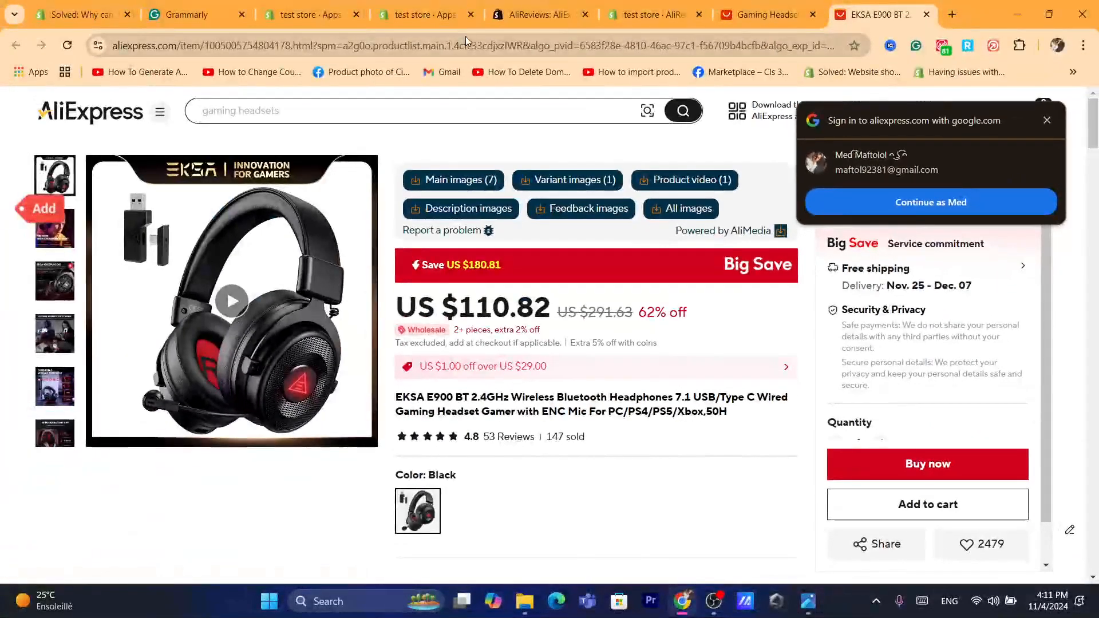
{"action": "left_click", "coordinate": [465, 45]}
{"action": "right_click", "coordinate": [467, 46]}
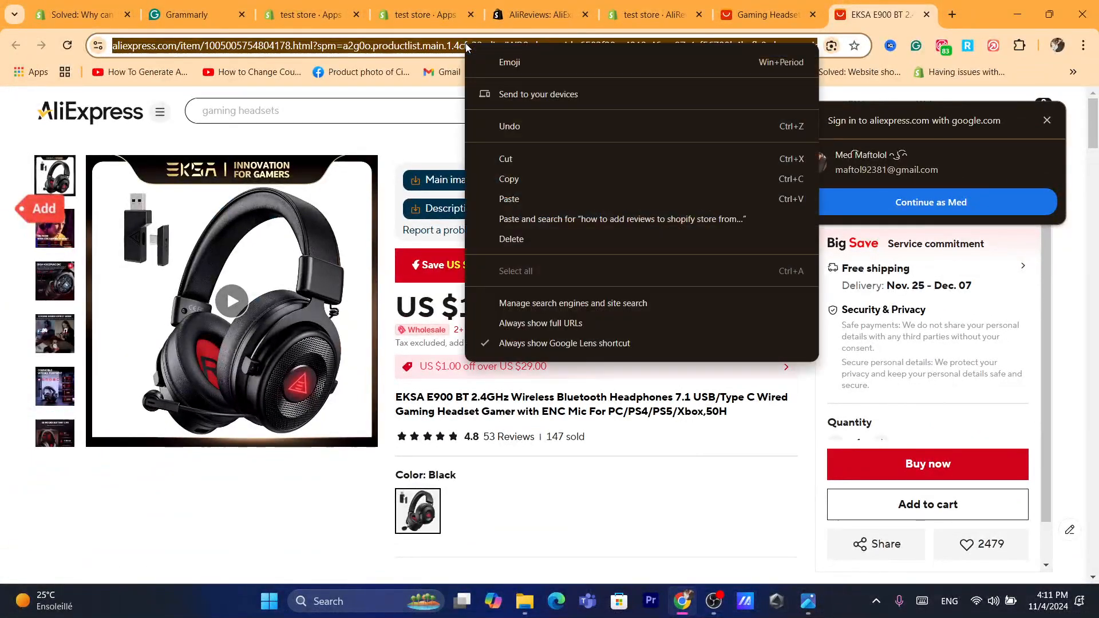
{"action": "left_click", "coordinate": [513, 180]}
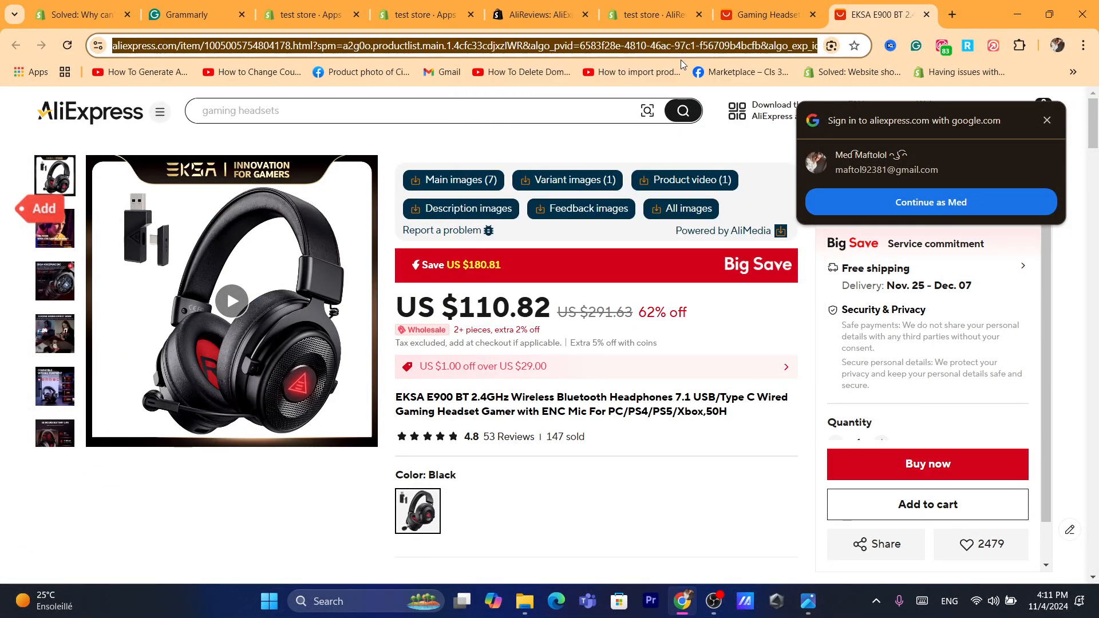
{"action": "right_click", "coordinate": [638, 40]}
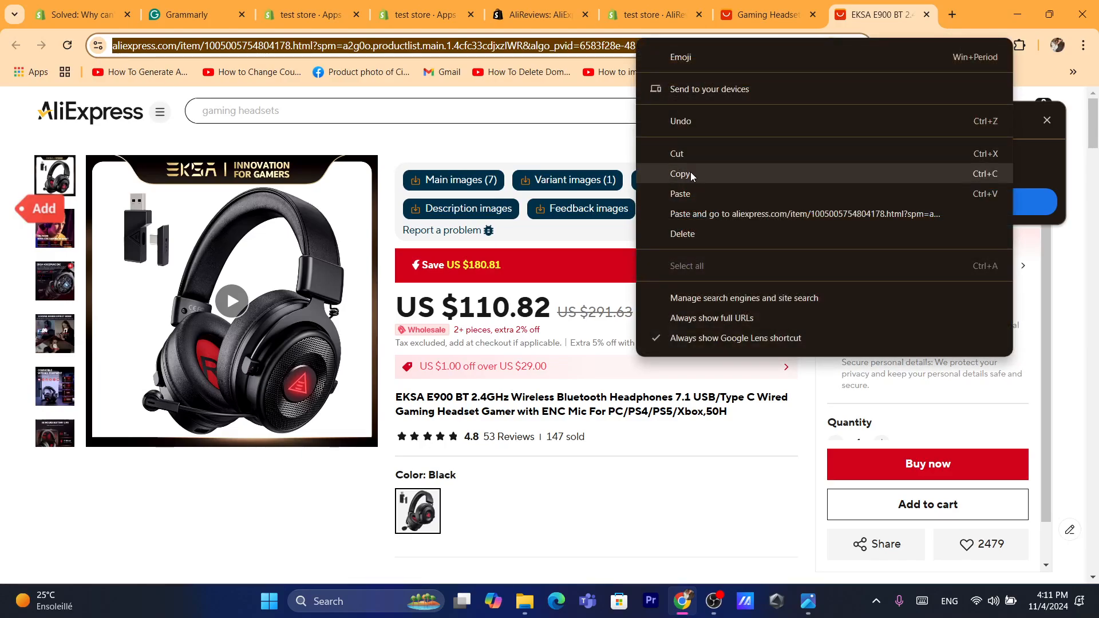
{"action": "left_click", "coordinate": [691, 175]}
Paste the copied listing address as the Ali Express Product URL in the AliReviews import dialog
{"action": "left_click", "coordinate": [767, 14]}
{"action": "left_click", "coordinate": [653, 14]}
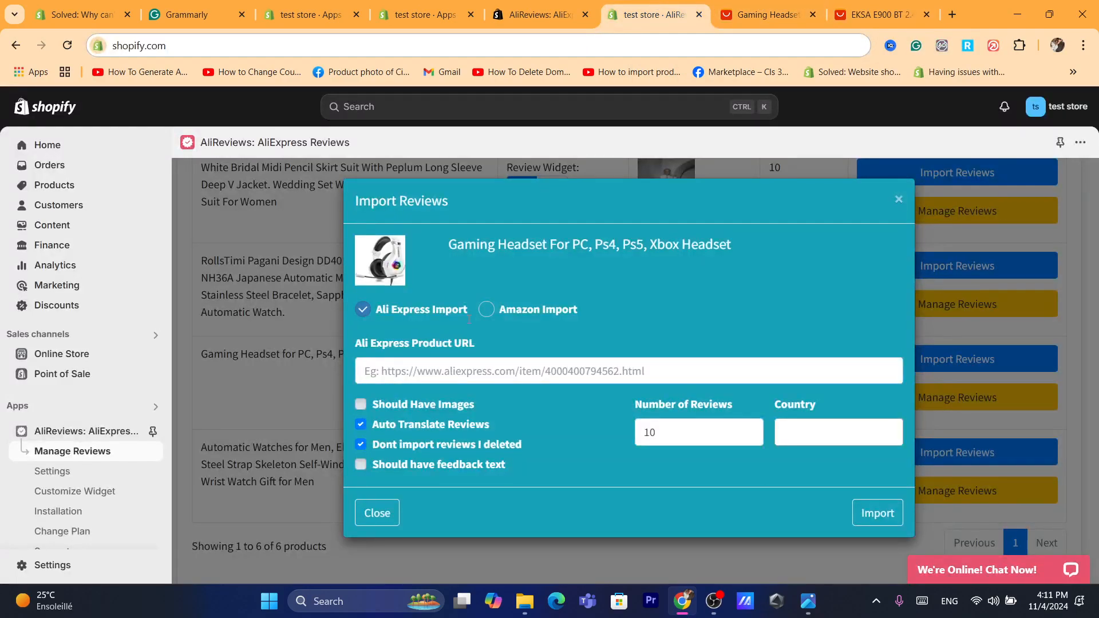
{"action": "left_click", "coordinate": [437, 382]}
{"action": "key", "text": "ctrl+v"}
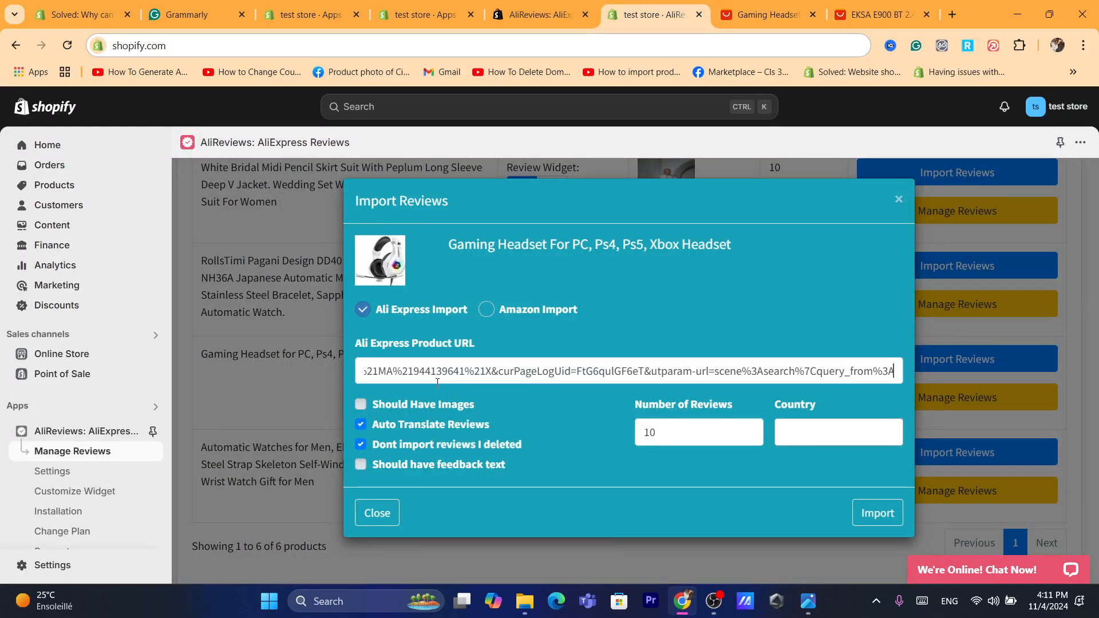
Require reviews to have images, leave the country blank, and import 10 reviews for the gaming headset
{"action": "left_click", "coordinate": [362, 404]}
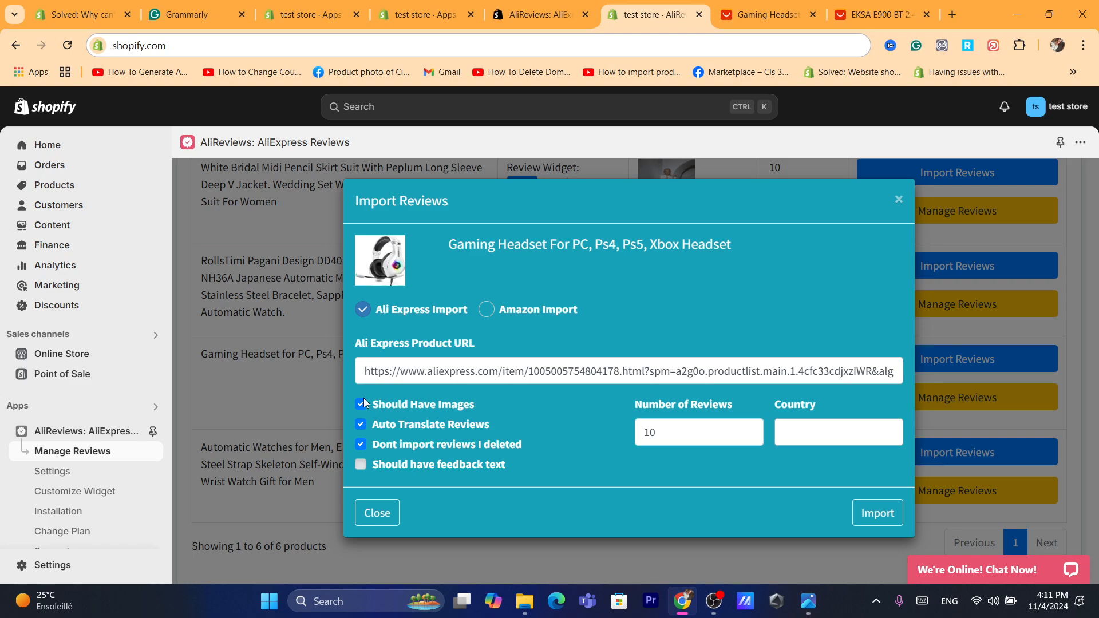
{"action": "left_click", "coordinate": [794, 442]}
{"action": "left_click", "coordinate": [797, 441]}
{"action": "left_click", "coordinate": [798, 475]}
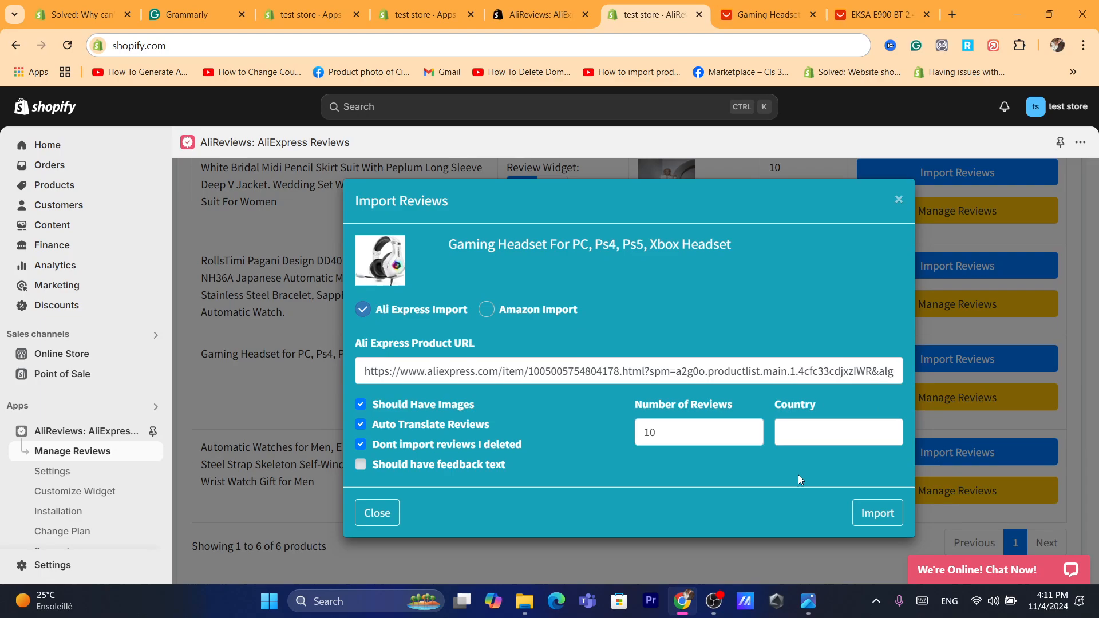
{"action": "left_click", "coordinate": [794, 437]}
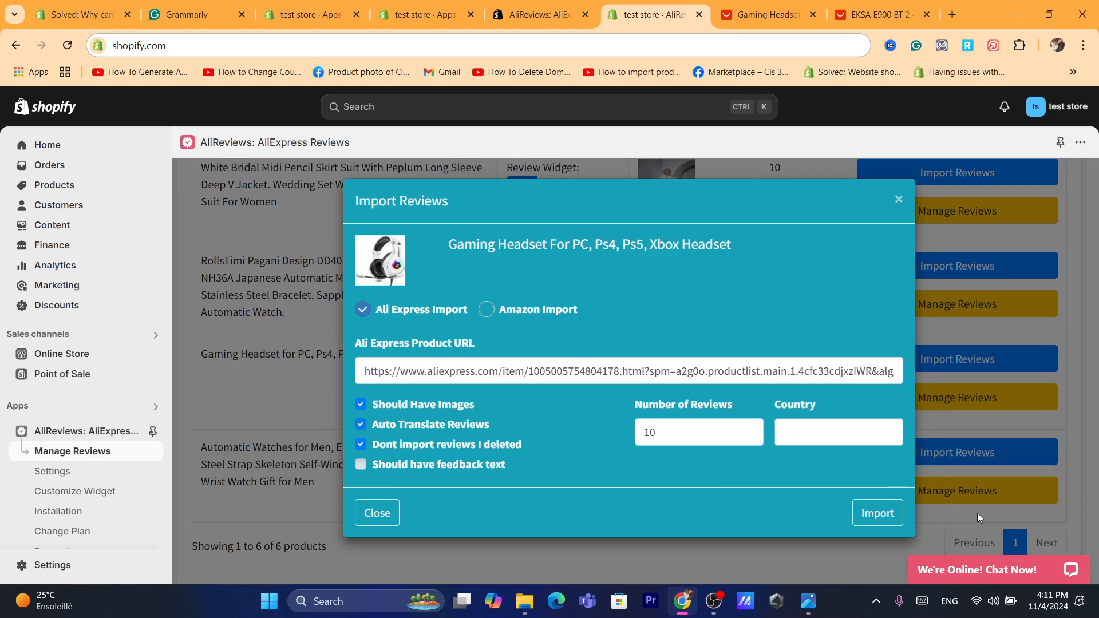
{"action": "left_click", "coordinate": [878, 513]}
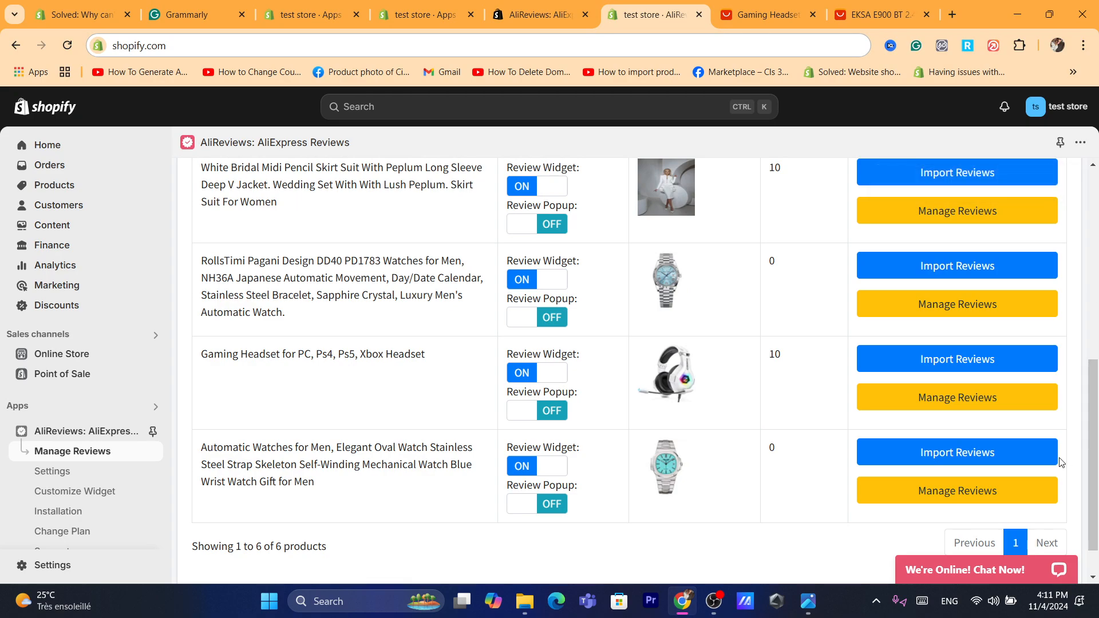
Examine the number of imported reviews for the gaming headset in the Manage Reviews product list
{"action": "scroll", "coordinate": [1002, 229], "scroll_direction": "up", "scroll_amount": 8}
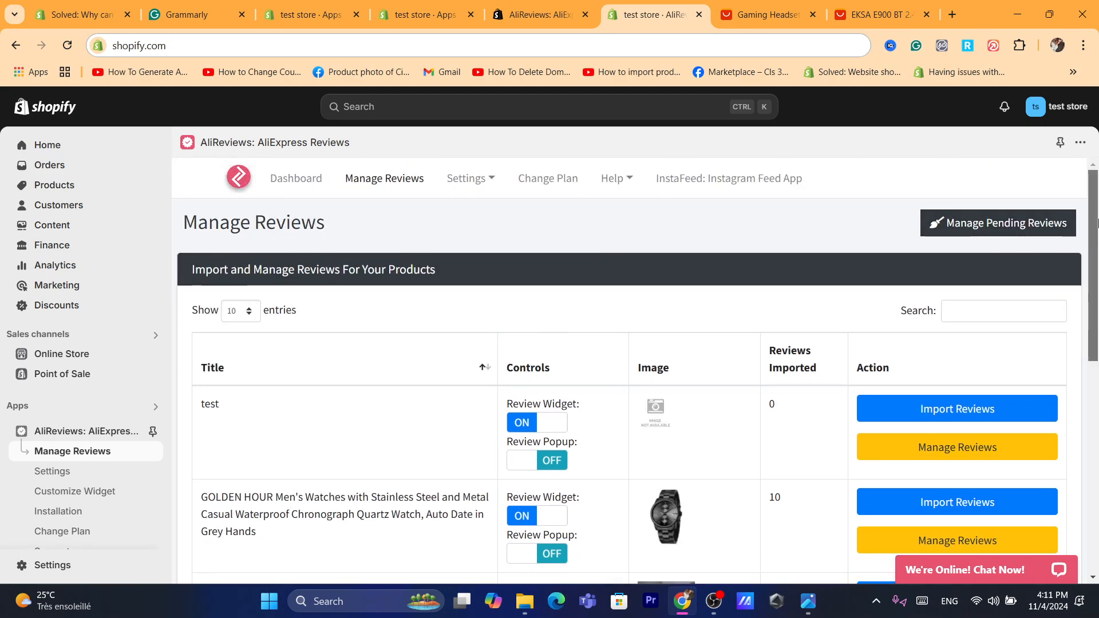
{"action": "scroll", "coordinate": [624, 352], "scroll_direction": "down", "scroll_amount": 3}
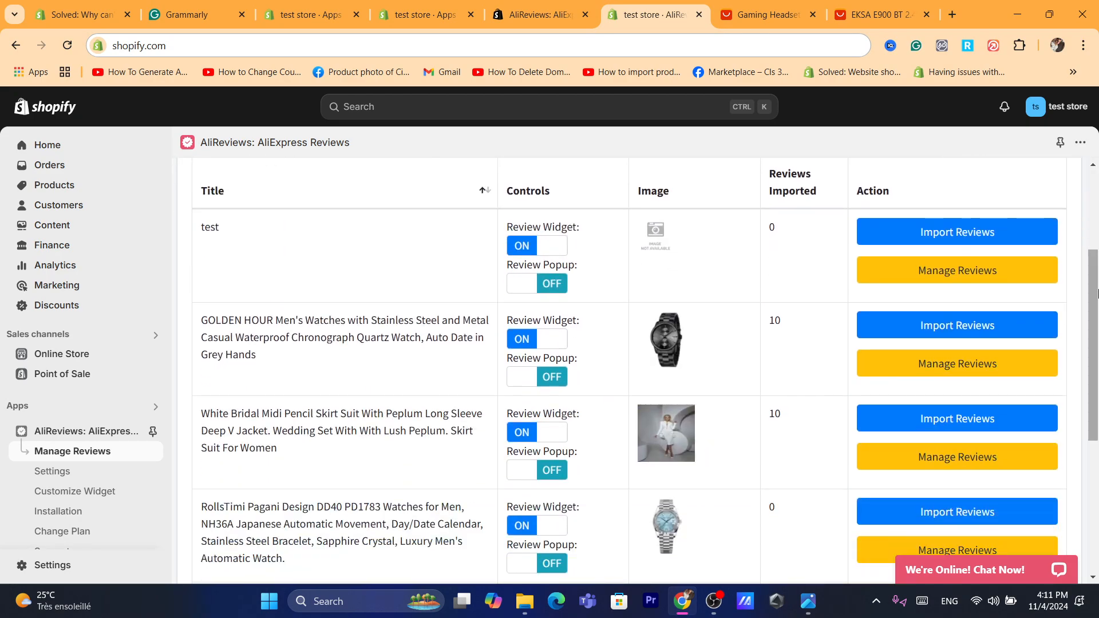
{"action": "left_click_drag", "start_coordinate": [1097, 302], "coordinate": [1097, 433]}
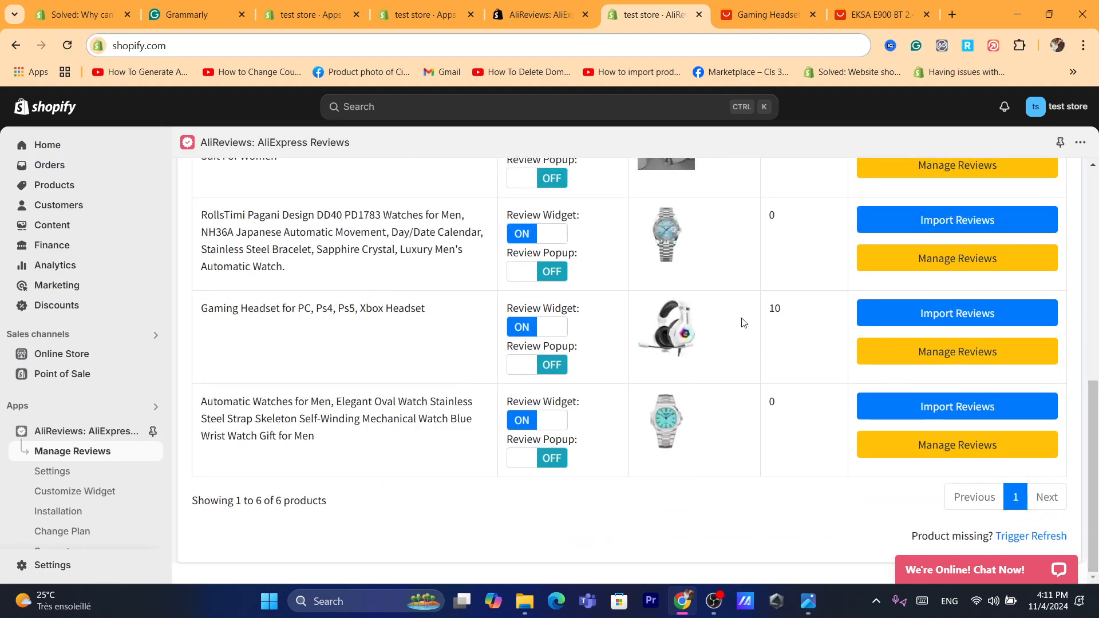
{"action": "left_click", "coordinate": [606, 40]}
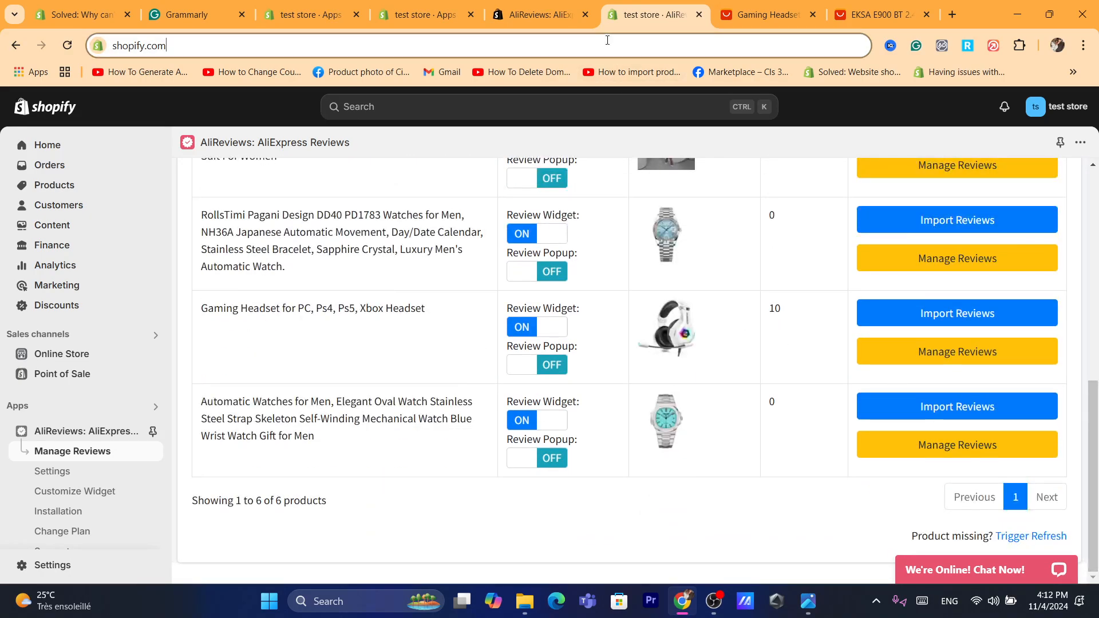
{"action": "type", "text": "s"}
{"action": "key", "text": "Return"}
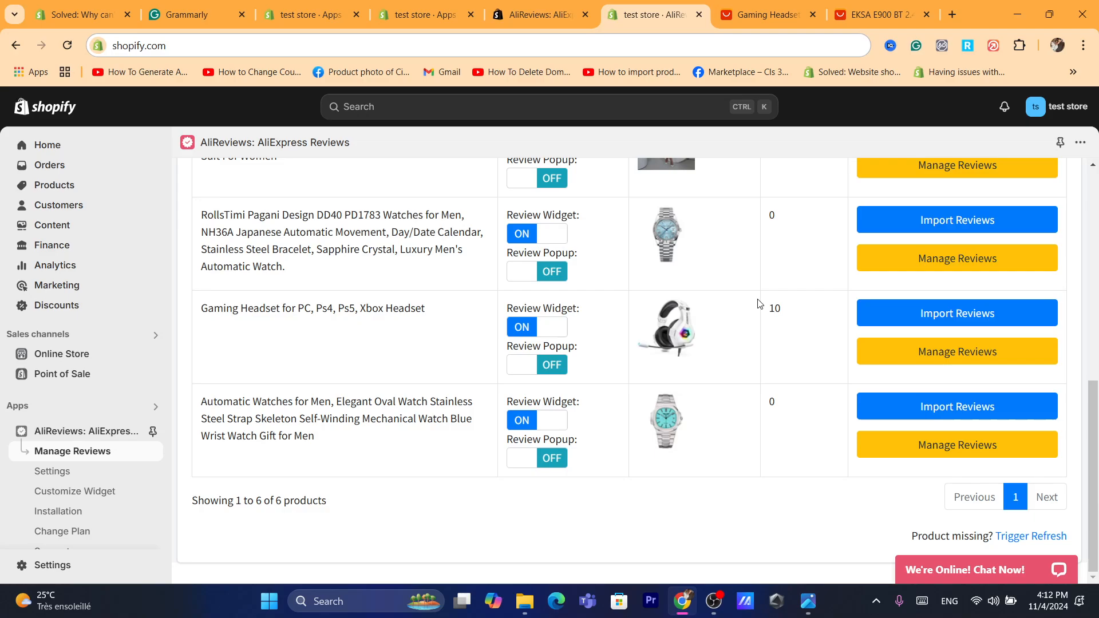
{"action": "left_click_drag", "start_coordinate": [758, 299], "coordinate": [797, 324]}
{"action": "left_click", "coordinate": [791, 318]}
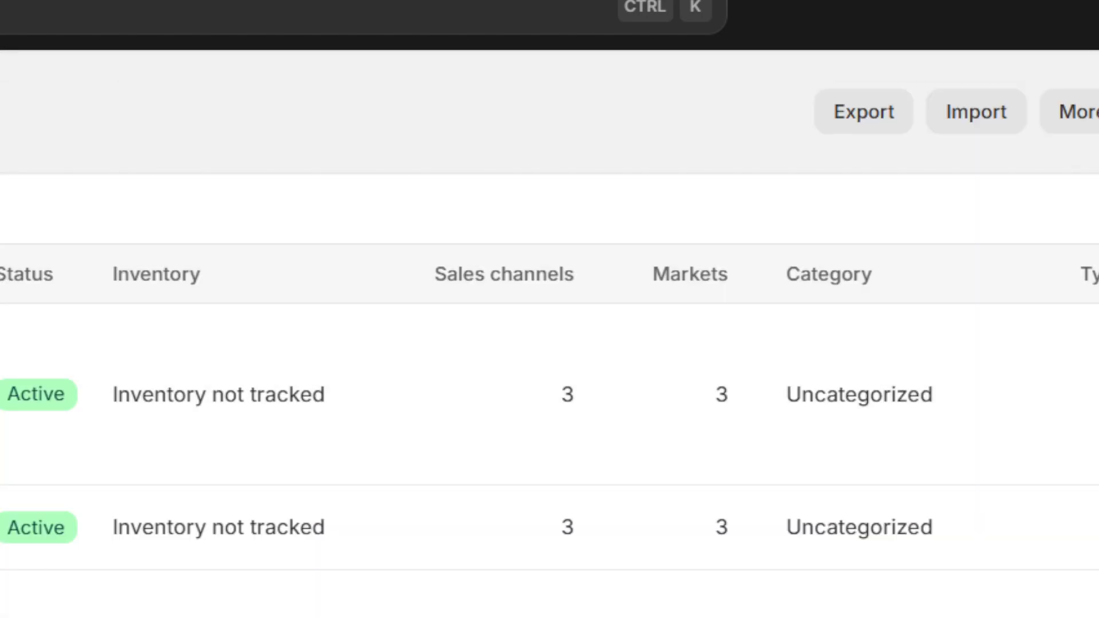
View the gaming headset's product page in the online store and look through it for the imported reviews
{"action": "scroll", "coordinate": [550, 334], "scroll_direction": "down", "scroll_amount": 2}
{"action": "scroll", "coordinate": [549, 333], "scroll_direction": "up", "scroll_amount": 1}
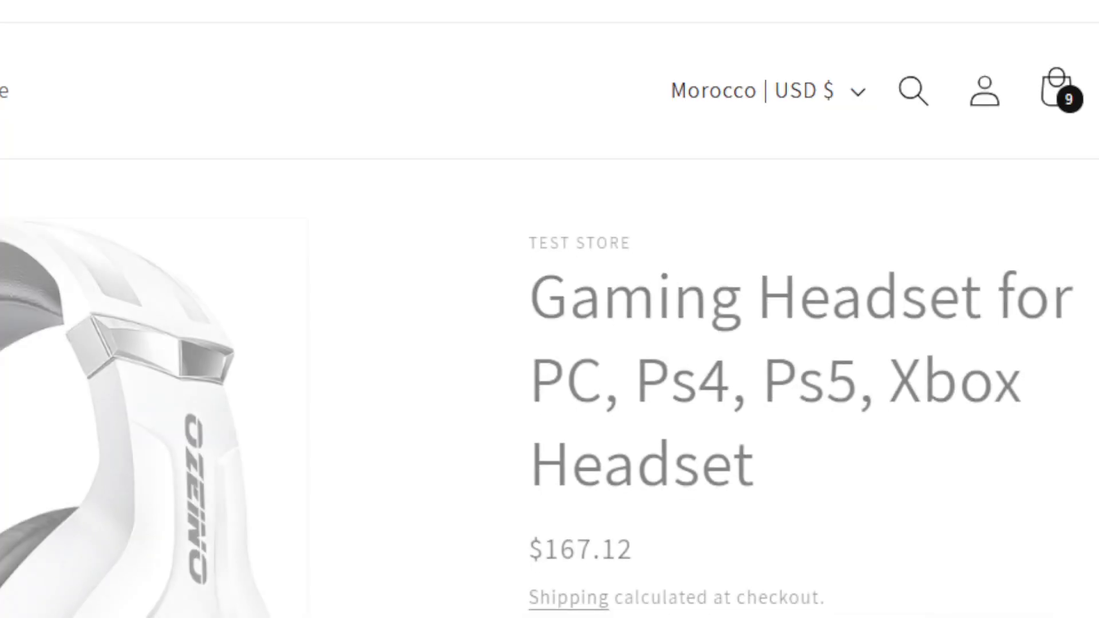
{"action": "scroll", "coordinate": [549, 309], "scroll_direction": "down", "scroll_amount": 15}
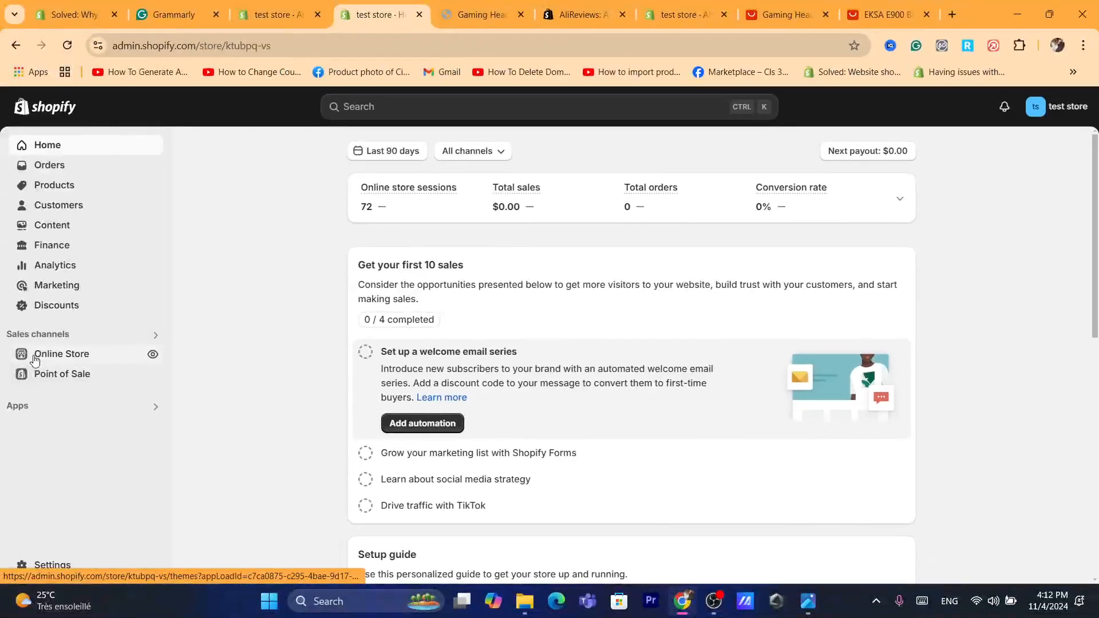
Open the current Dawn theme of the online store in the theme editor
{"action": "left_click", "coordinate": [94, 357]}
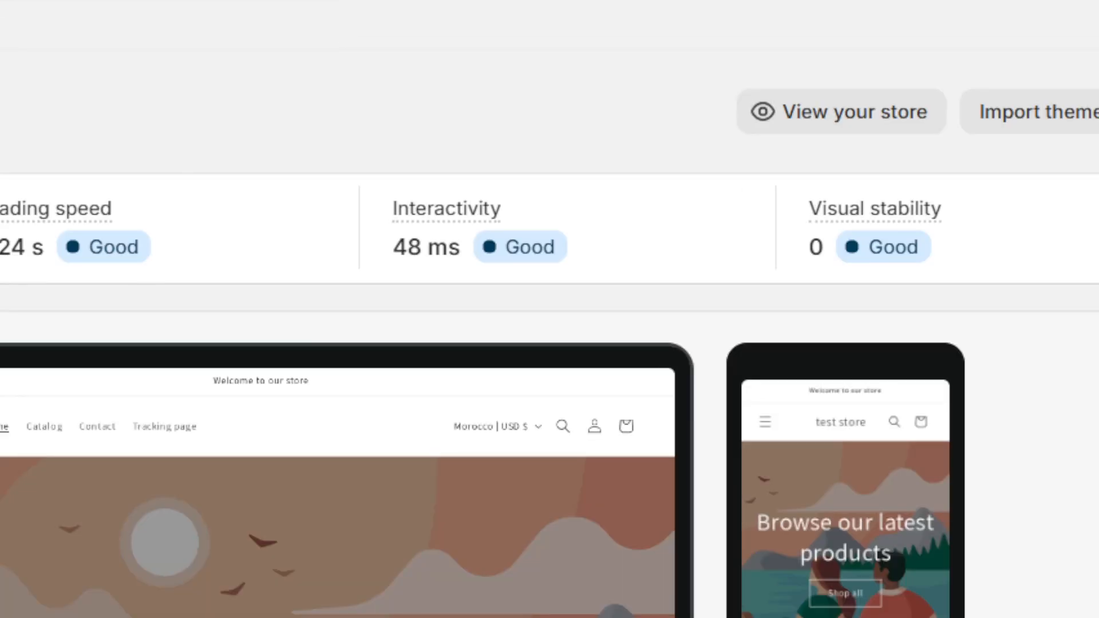
{"action": "left_click", "coordinate": [435, 45]}
{"action": "type", "text": "Shopify.com"}
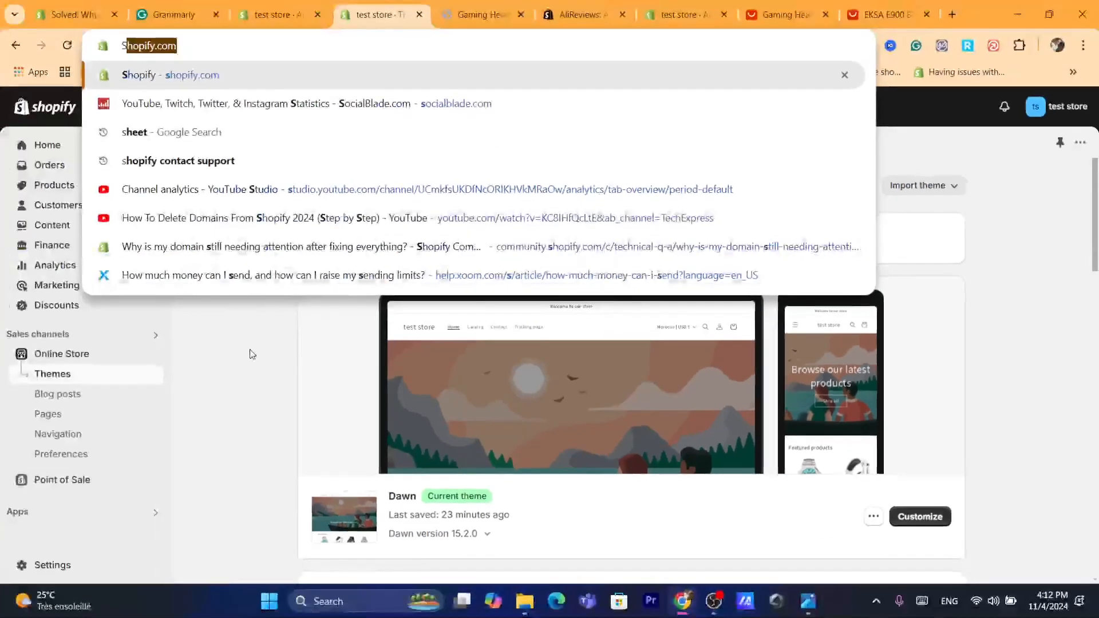
{"action": "left_click", "coordinate": [249, 356]}
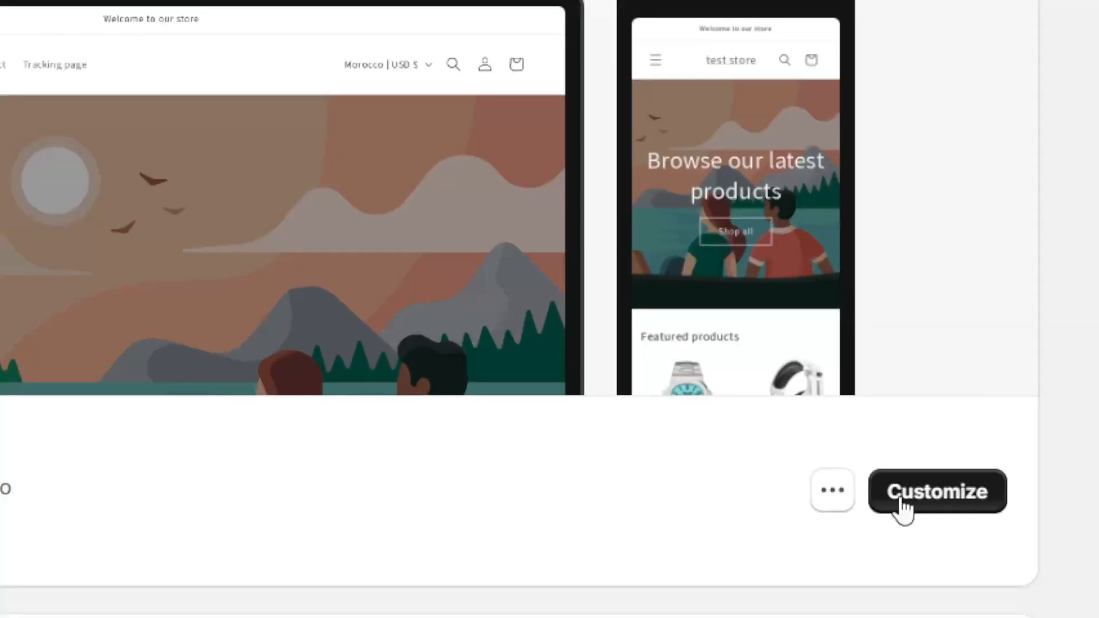
{"action": "left_click", "coordinate": [905, 524]}
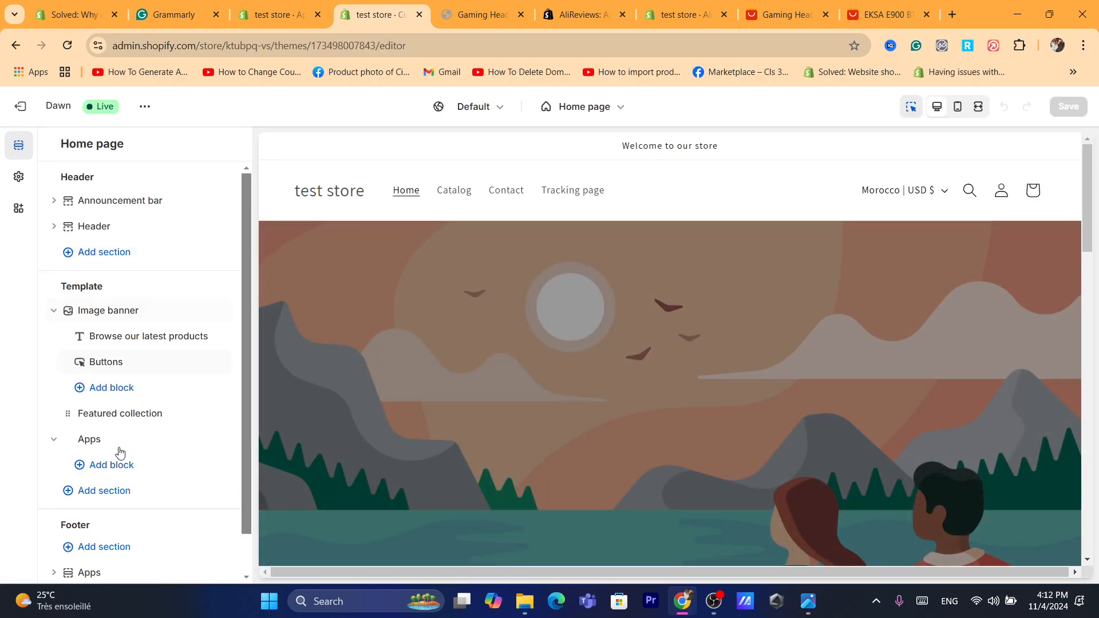
Add the AliReviews Product Widget as an app section to the home page template and save the theme
{"action": "left_click", "coordinate": [104, 488]}
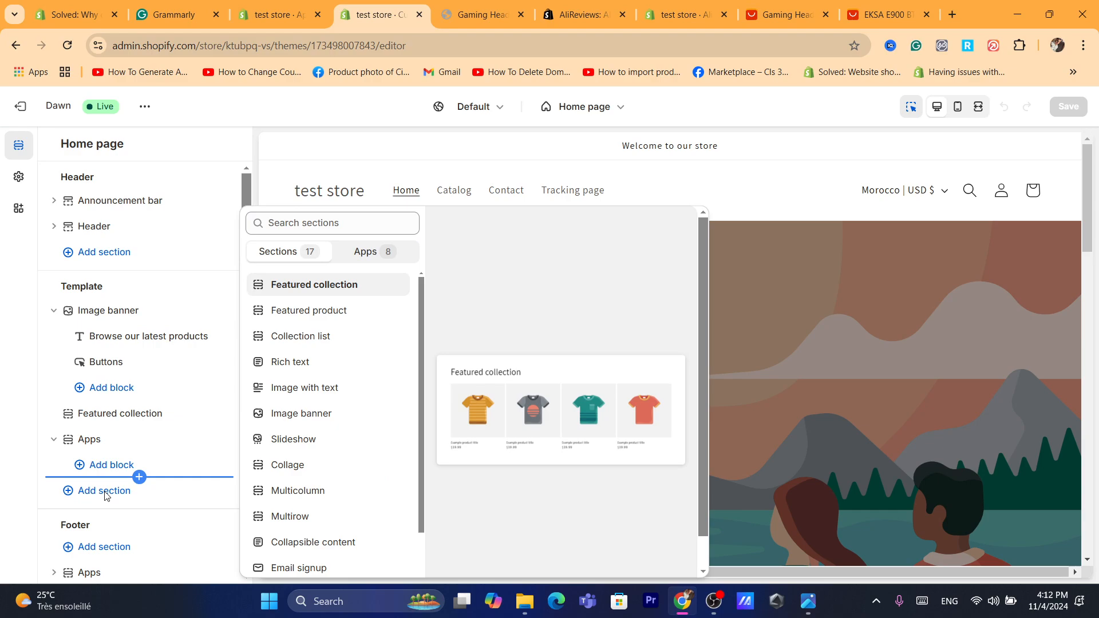
{"action": "left_click", "coordinate": [105, 496]}
{"action": "left_click", "coordinate": [106, 496]}
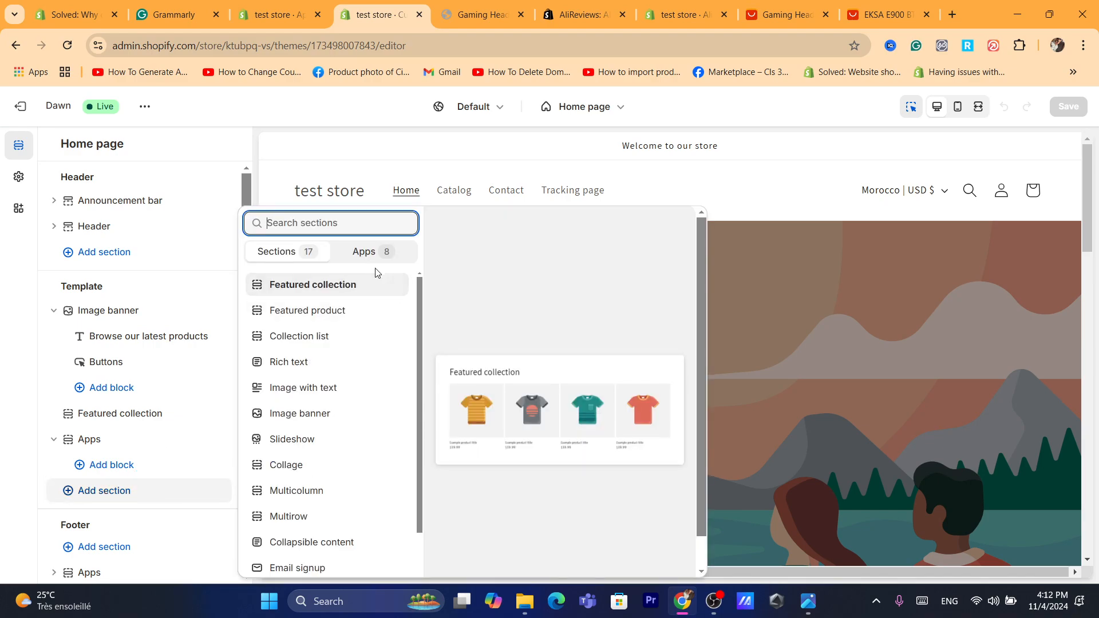
{"action": "left_click", "coordinate": [357, 254]}
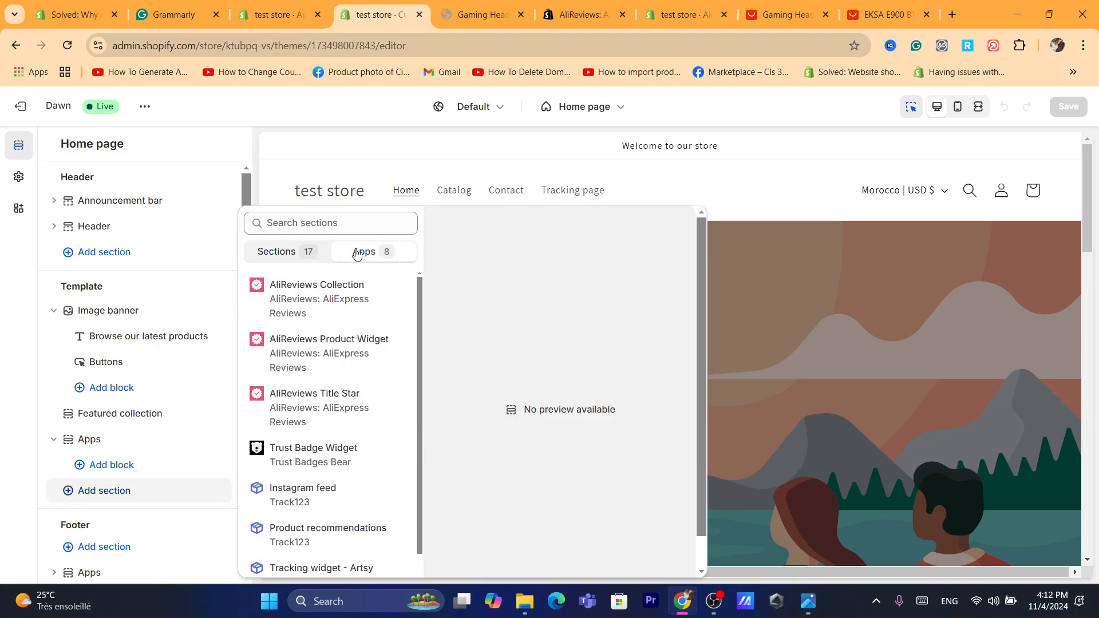
{"action": "left_click", "coordinate": [295, 343]}
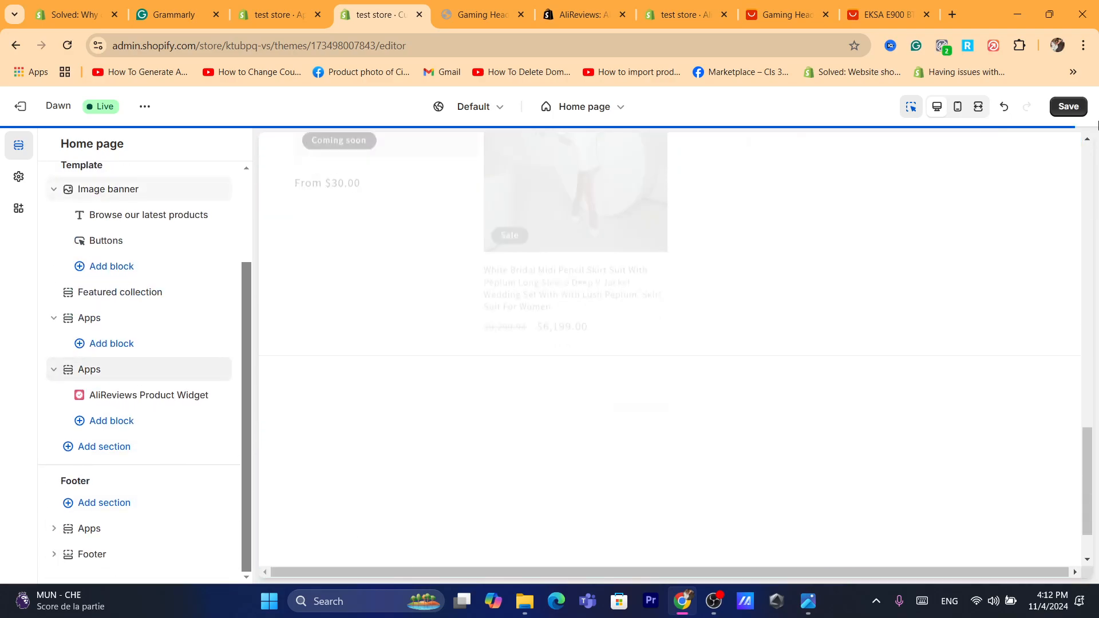
{"action": "left_click", "coordinate": [1066, 108]}
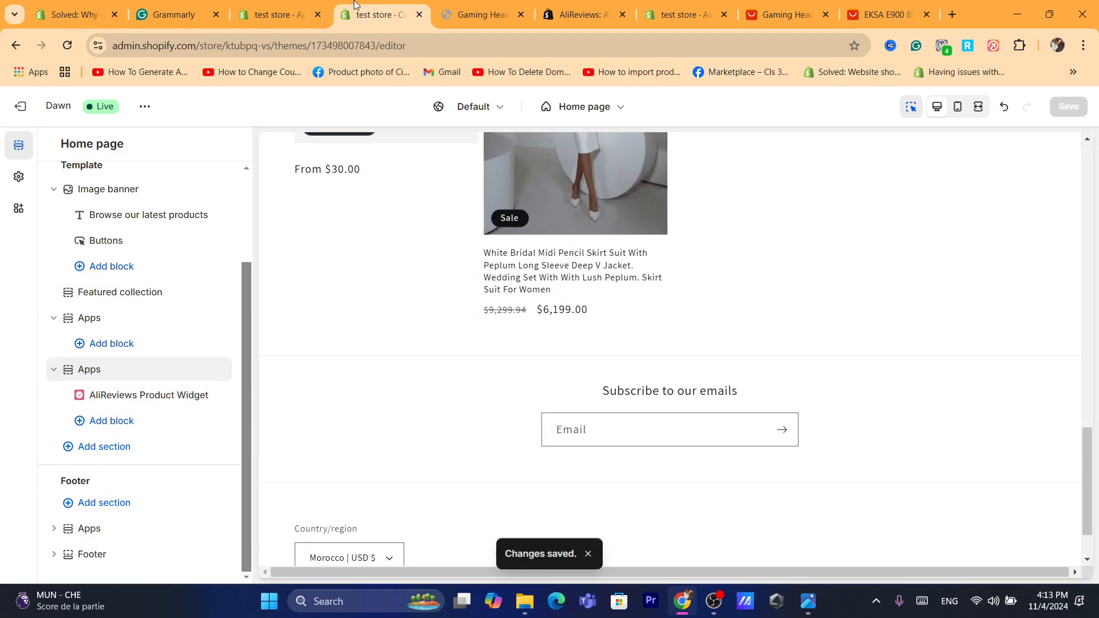
Open the gaming headset's storefront page from the store admin's product list and look through it for the imported reviews
{"action": "left_click", "coordinate": [278, 14]}
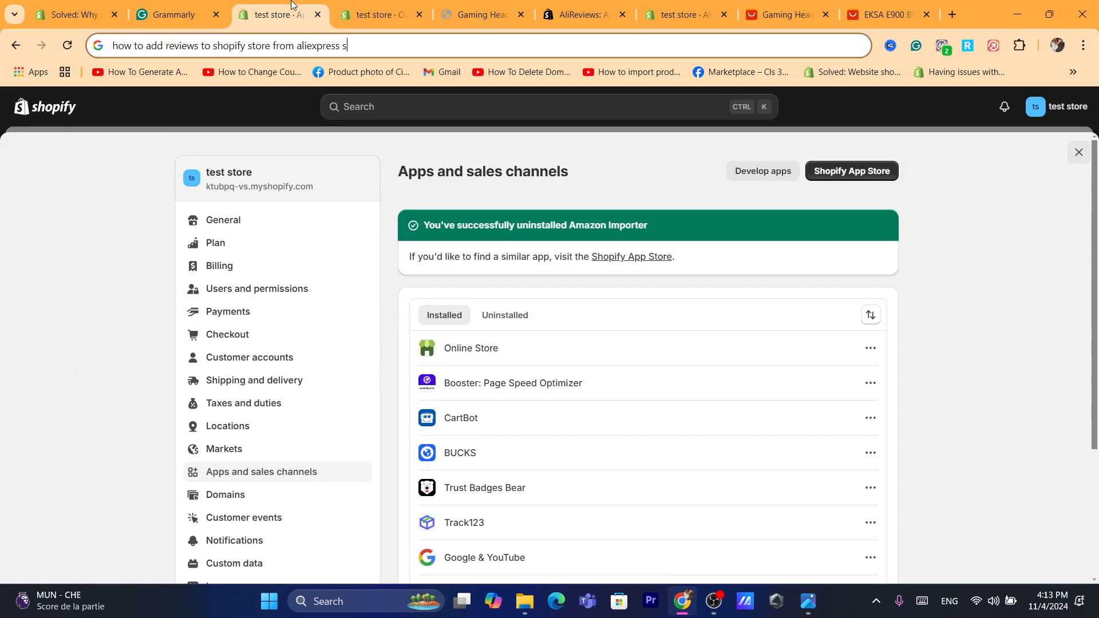
{"action": "left_click", "coordinate": [1076, 159]}
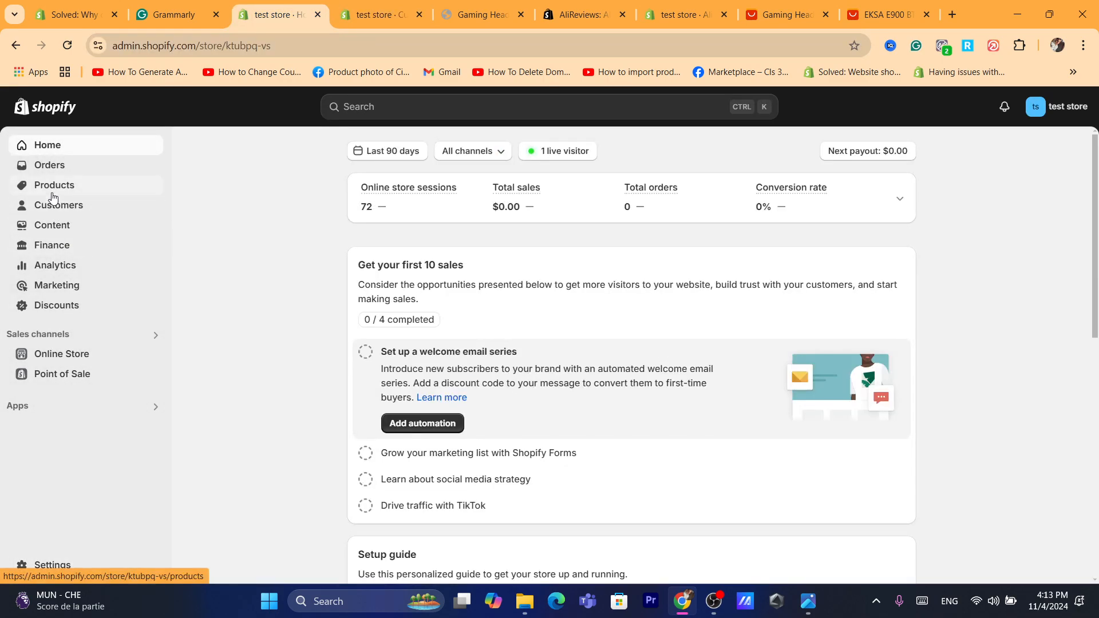
{"action": "left_click", "coordinate": [52, 194]}
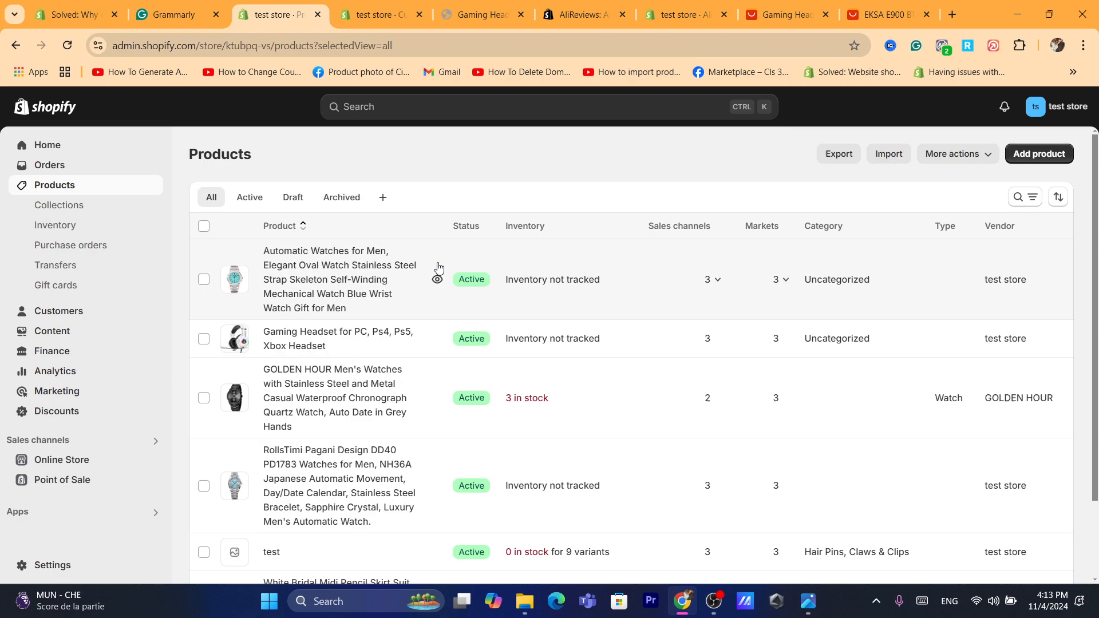
{"action": "left_click", "coordinate": [437, 338]}
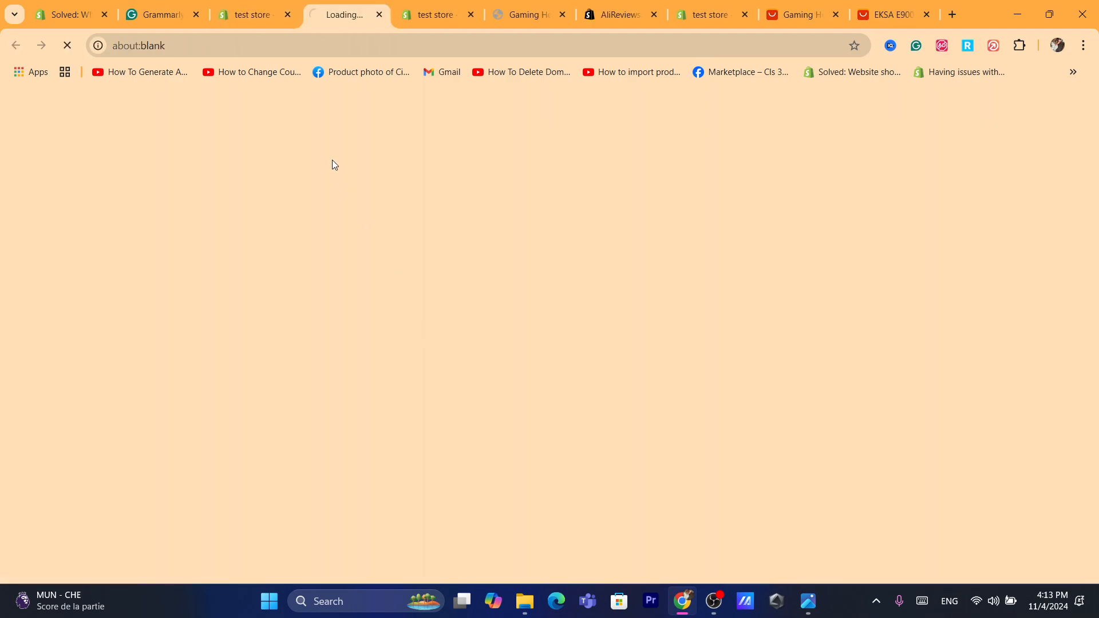
{"action": "left_click_drag", "start_coordinate": [1093, 189], "coordinate": [1098, 569]}
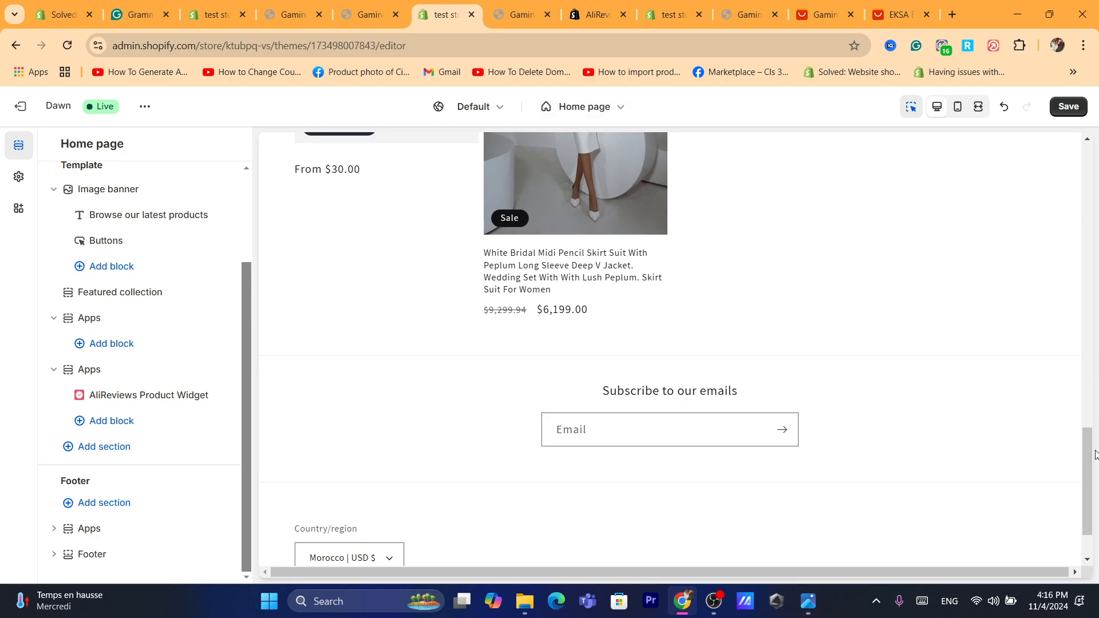
Switch the theme editor from the home page to the Default product template
{"action": "left_click_drag", "start_coordinate": [1087, 481], "coordinate": [1061, 191]}
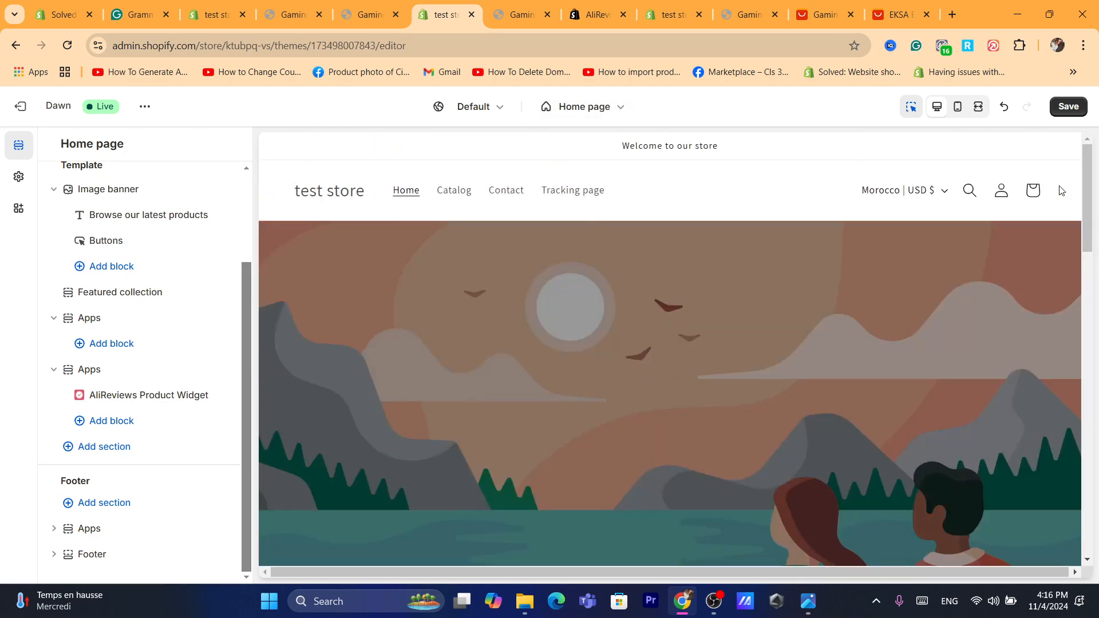
{"action": "left_click", "coordinate": [579, 113]}
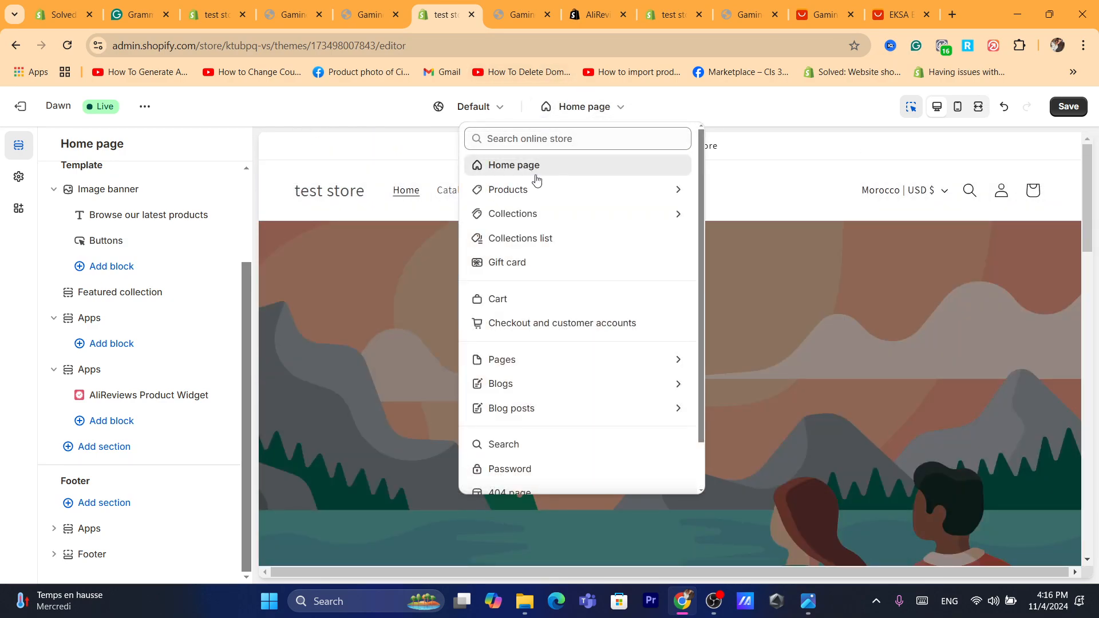
{"action": "left_click", "coordinate": [509, 189]}
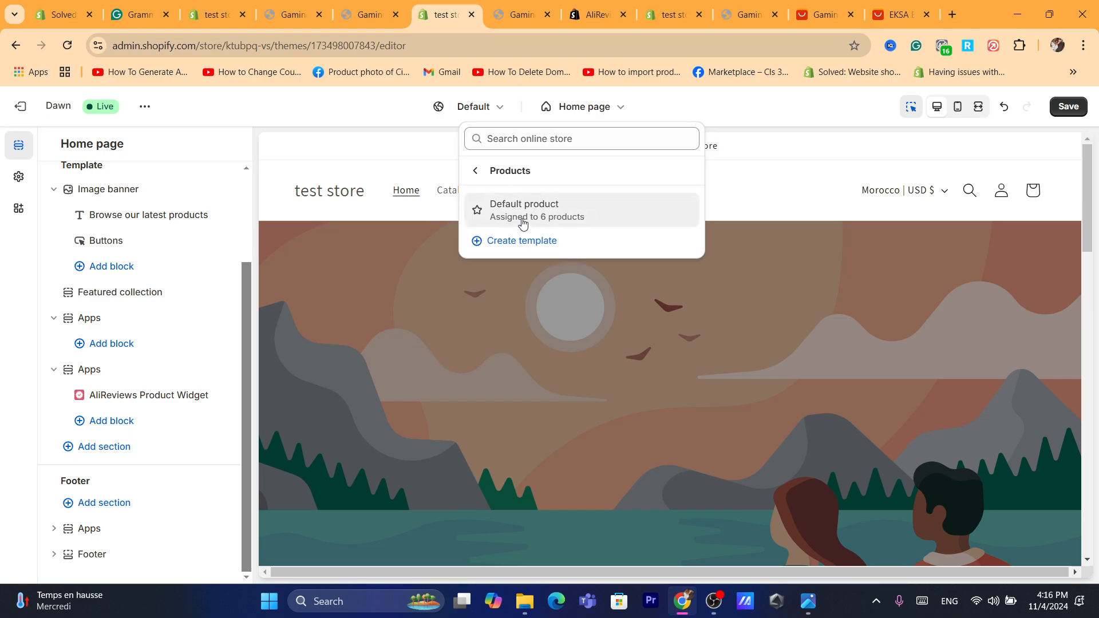
{"action": "left_click", "coordinate": [523, 210]}
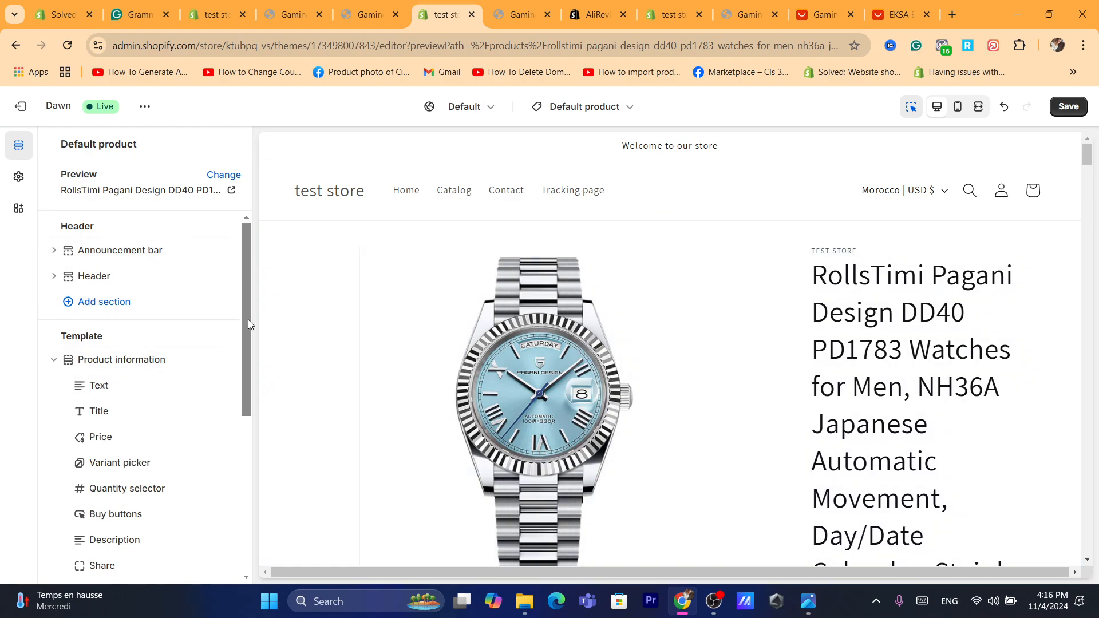
Add the AliReviews Product Widget app block at the end of the Product information section
{"action": "left_click_drag", "start_coordinate": [248, 319], "coordinate": [246, 487]}
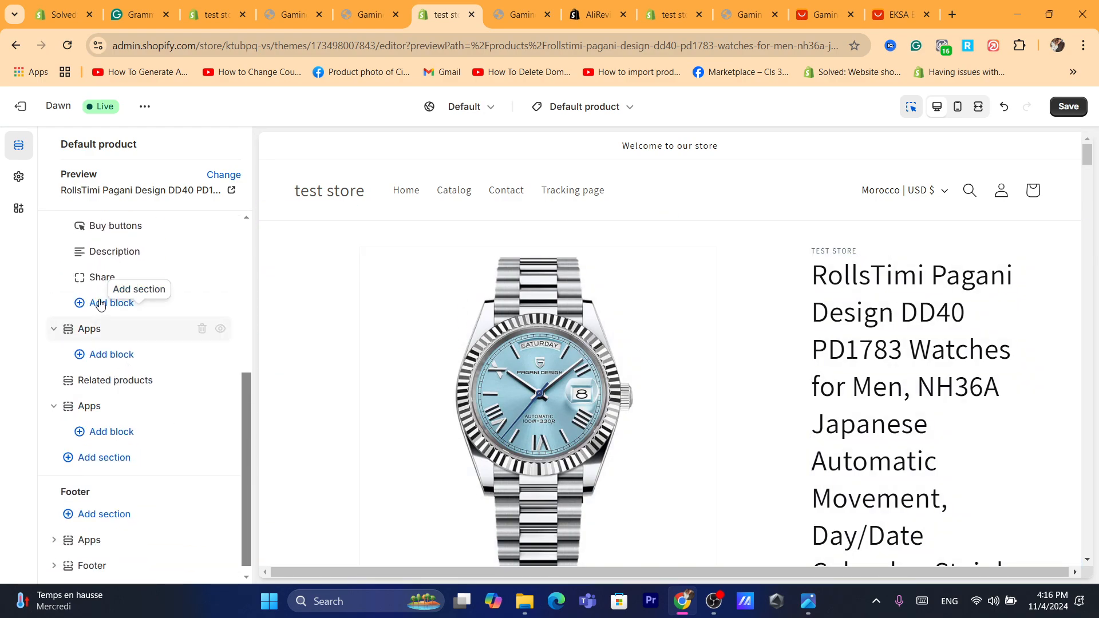
{"action": "left_click", "coordinate": [100, 304]}
{"action": "left_click", "coordinate": [379, 339]}
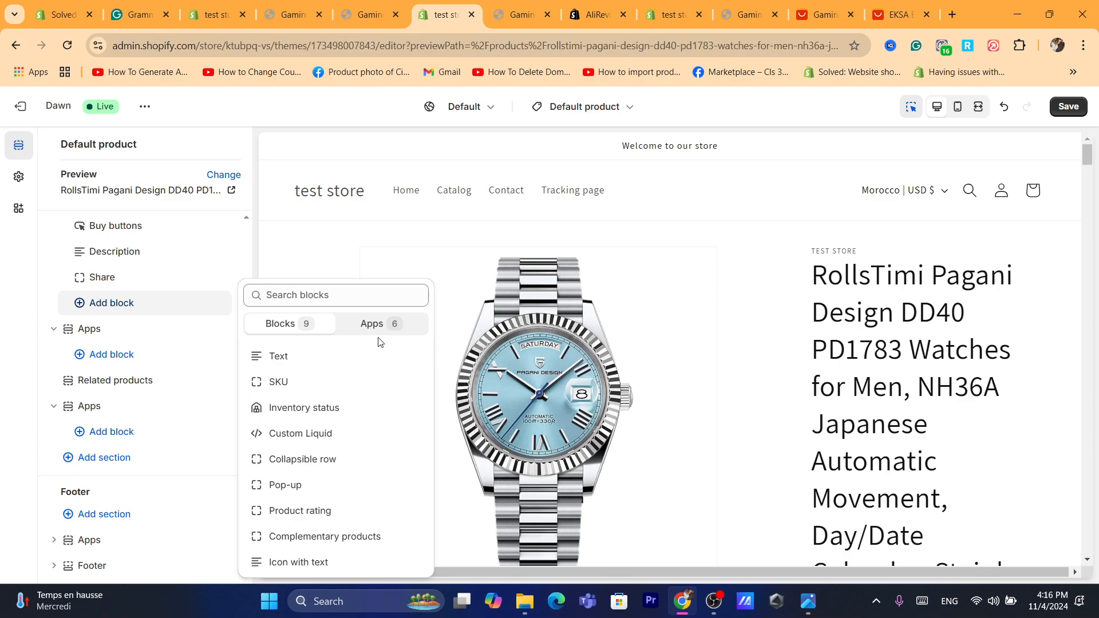
{"action": "left_click", "coordinate": [372, 325]}
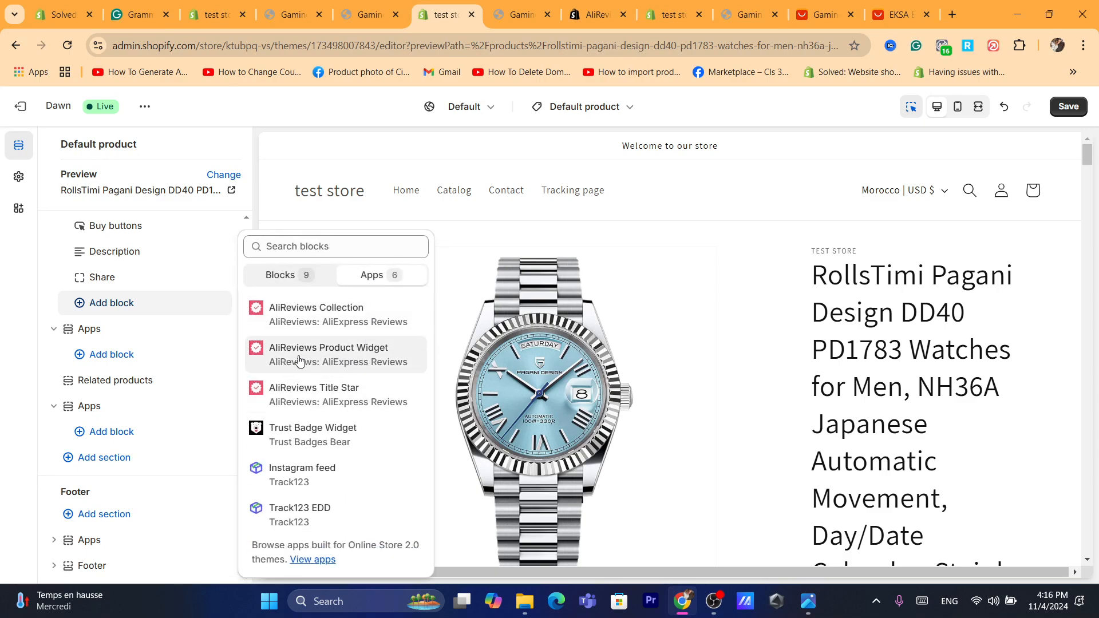
{"action": "left_click", "coordinate": [324, 361]}
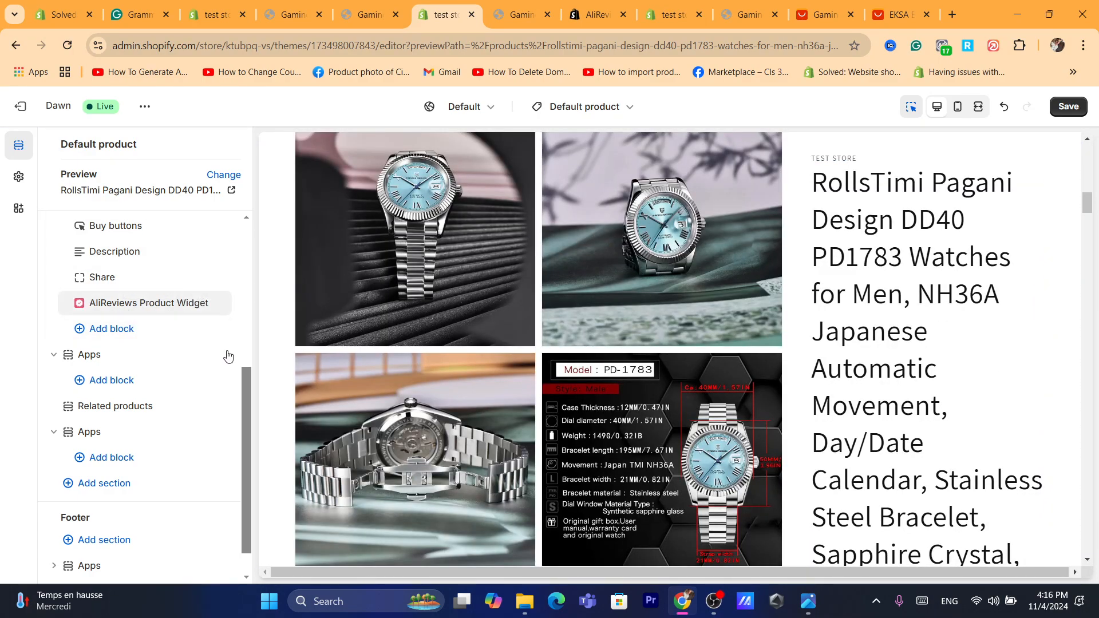
Assign the gaming headset as the AliReviews Product Widget's product and save the theme
{"action": "left_click", "coordinate": [113, 304]}
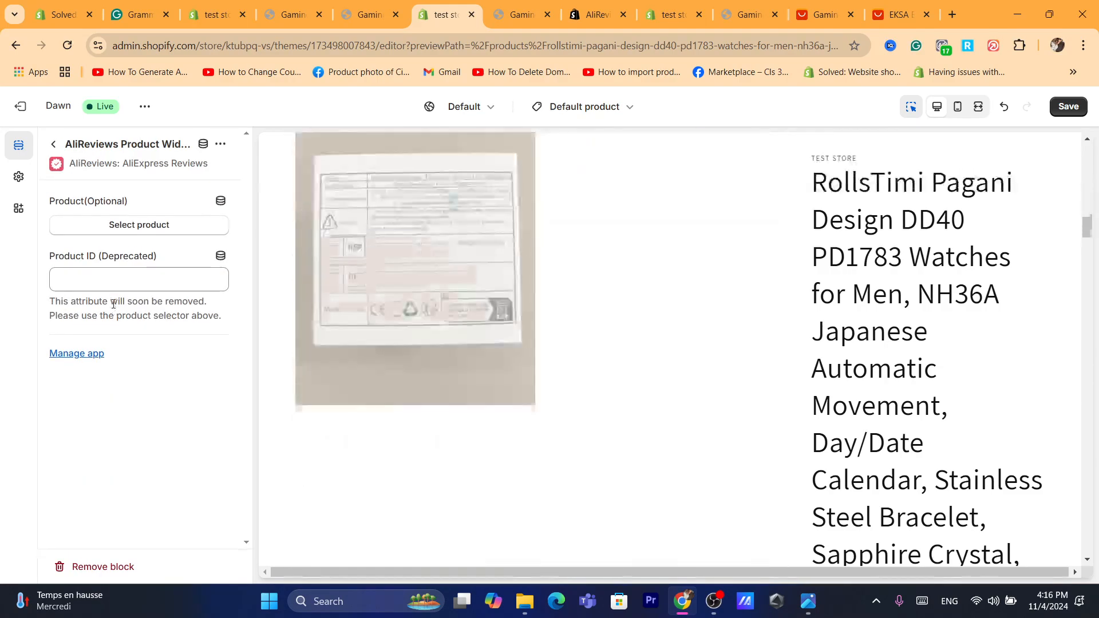
{"action": "left_click", "coordinate": [116, 229]}
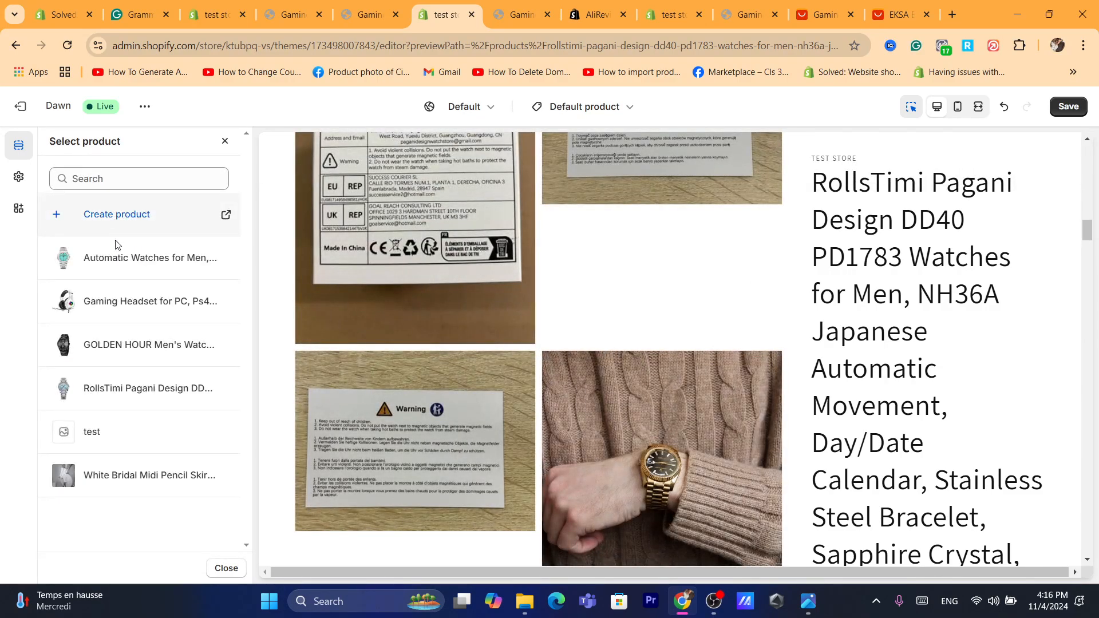
{"action": "left_click", "coordinate": [106, 308]}
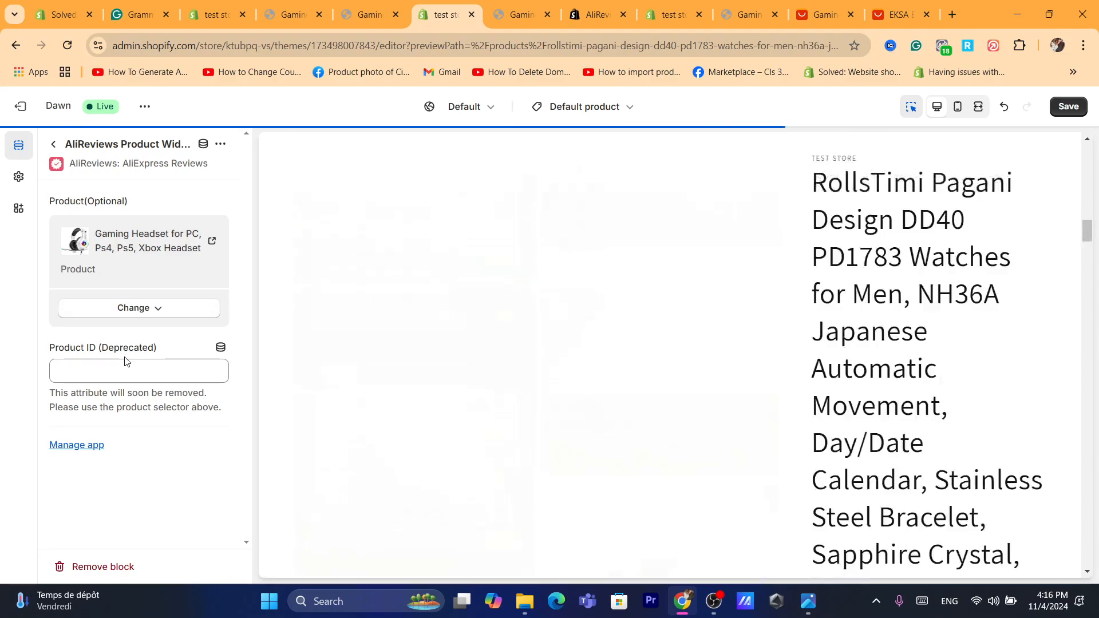
{"action": "left_click", "coordinate": [1069, 108]}
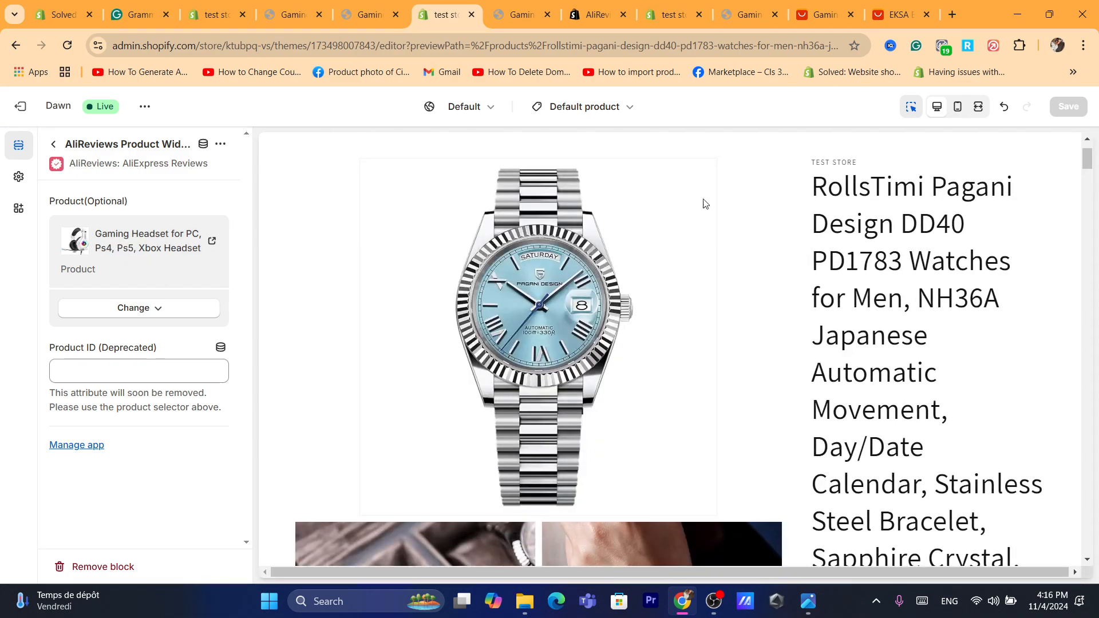
Look through the product template preview down to the footer and check the widget's options for changing its product
{"action": "left_click_drag", "start_coordinate": [1088, 158], "coordinate": [1053, 571]}
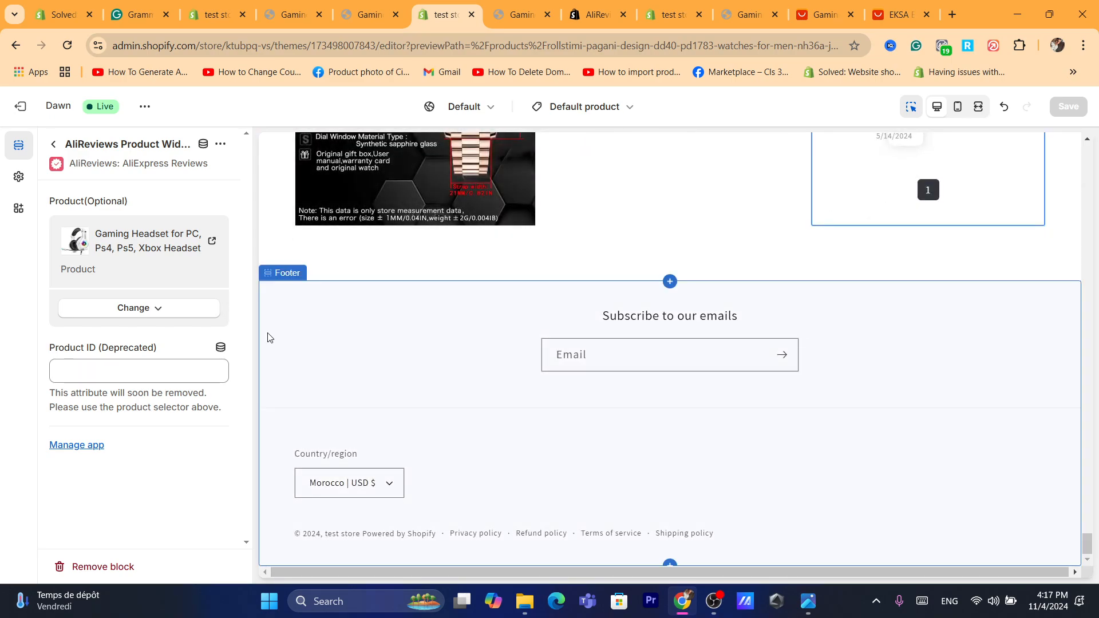
{"action": "left_click", "coordinate": [123, 312]}
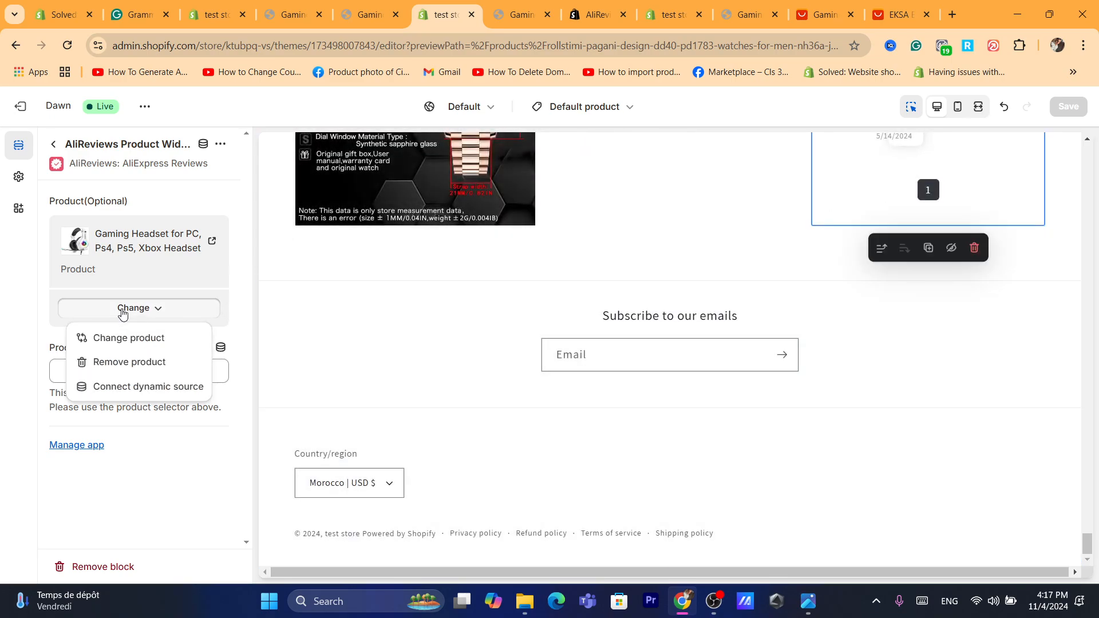
{"action": "left_click", "coordinate": [122, 313]}
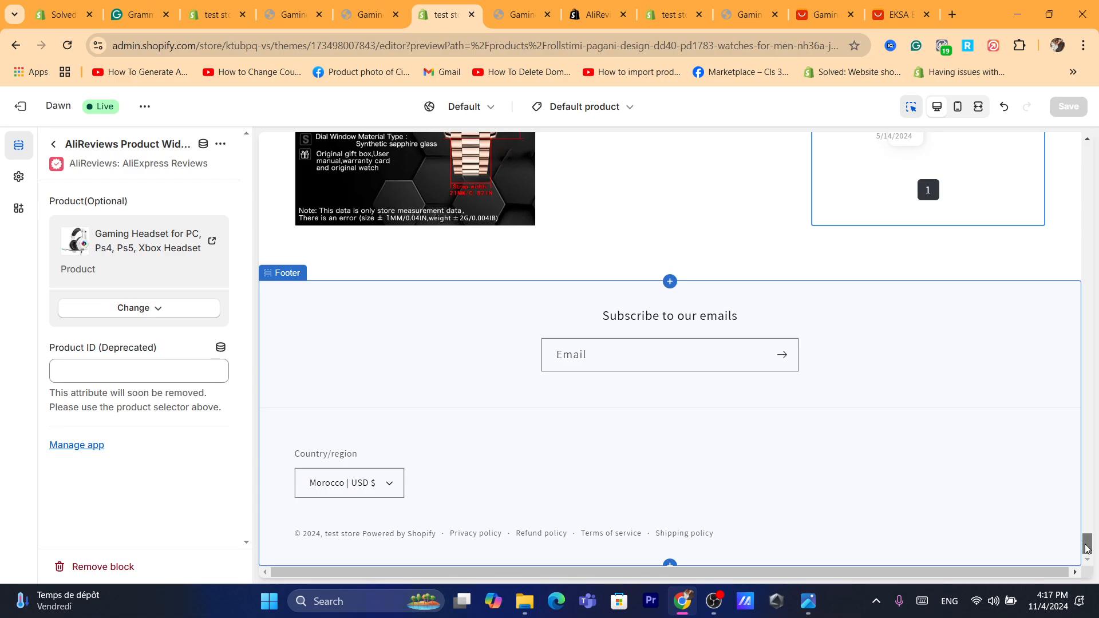
{"action": "left_click_drag", "start_coordinate": [1087, 547], "coordinate": [1090, 128]}
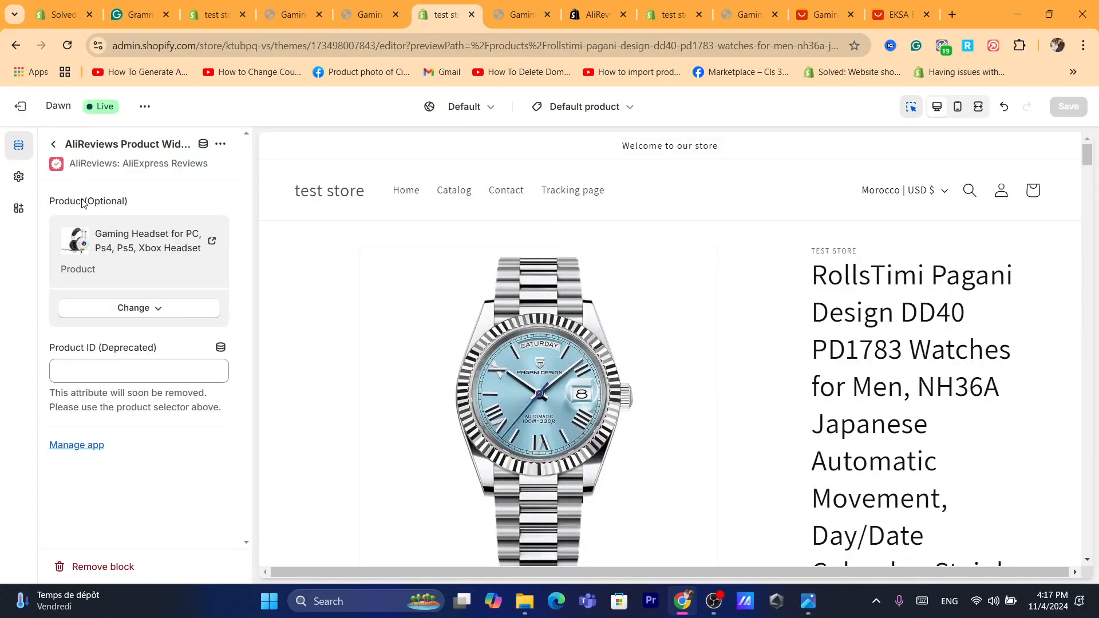
Reload the gaming headset's storefront page and examine its Customer reviews section, including the enlarged review photos
{"action": "left_click", "coordinate": [367, 12]}
{"action": "left_click", "coordinate": [74, 45]}
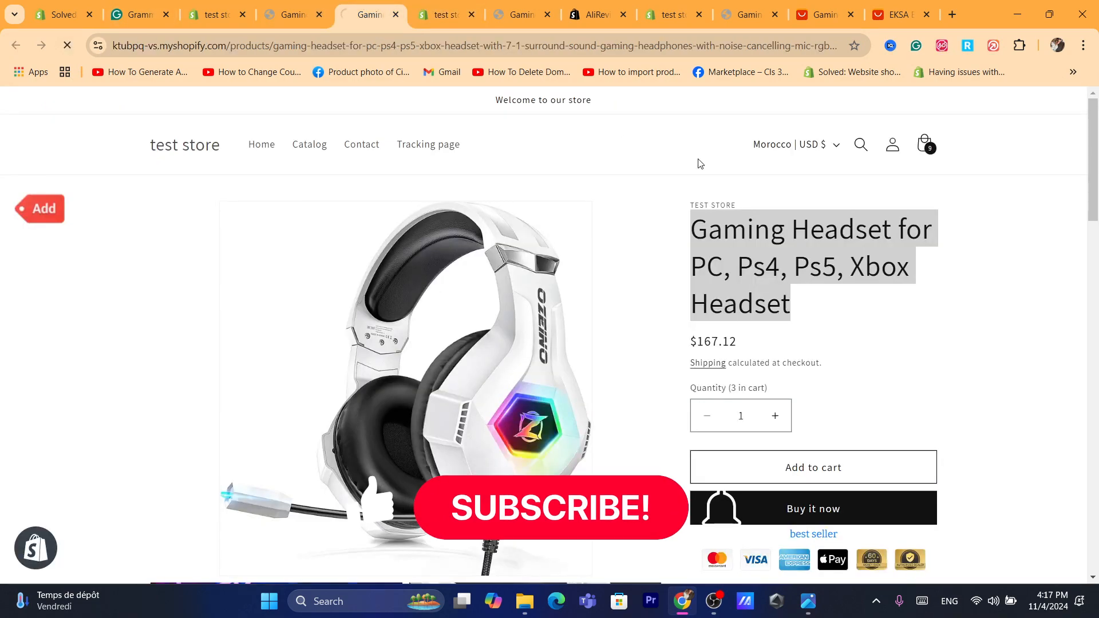
{"action": "left_click_drag", "start_coordinate": [1094, 175], "coordinate": [1093, 211]}
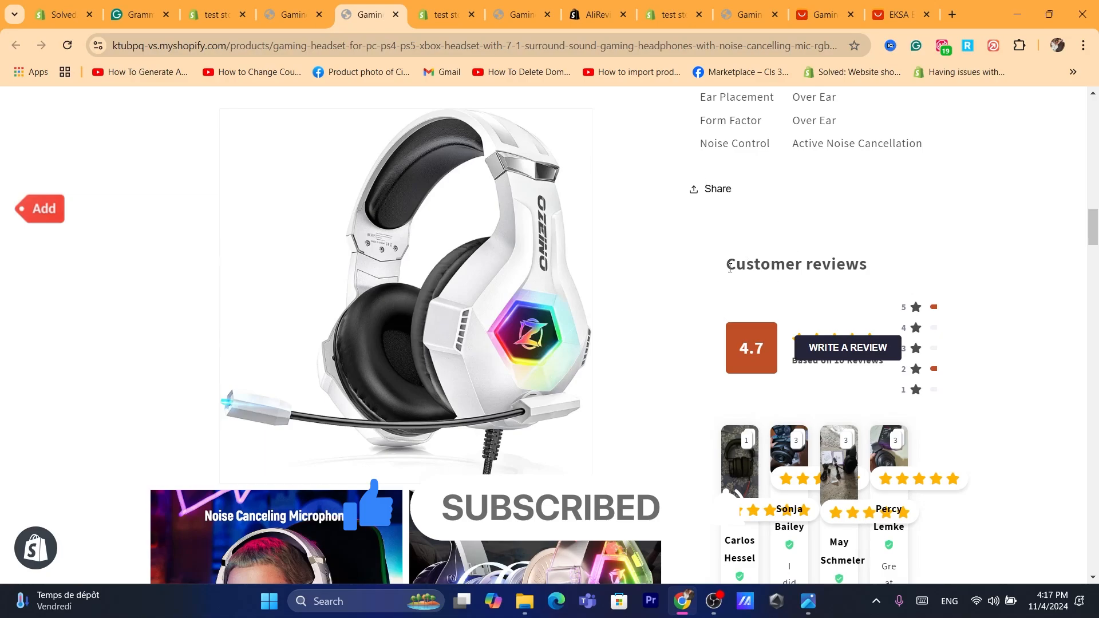
{"action": "left_click_drag", "start_coordinate": [728, 268], "coordinate": [925, 268]}
{"action": "left_click", "coordinate": [925, 267]}
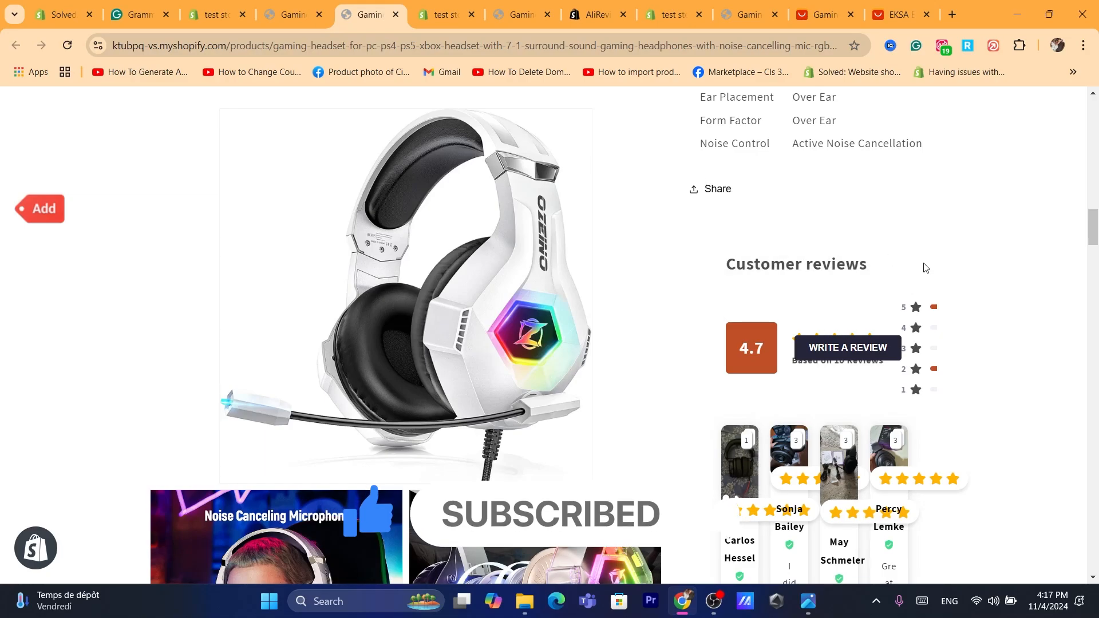
{"action": "left_click", "coordinate": [792, 457]}
{"action": "left_click", "coordinate": [1072, 296]}
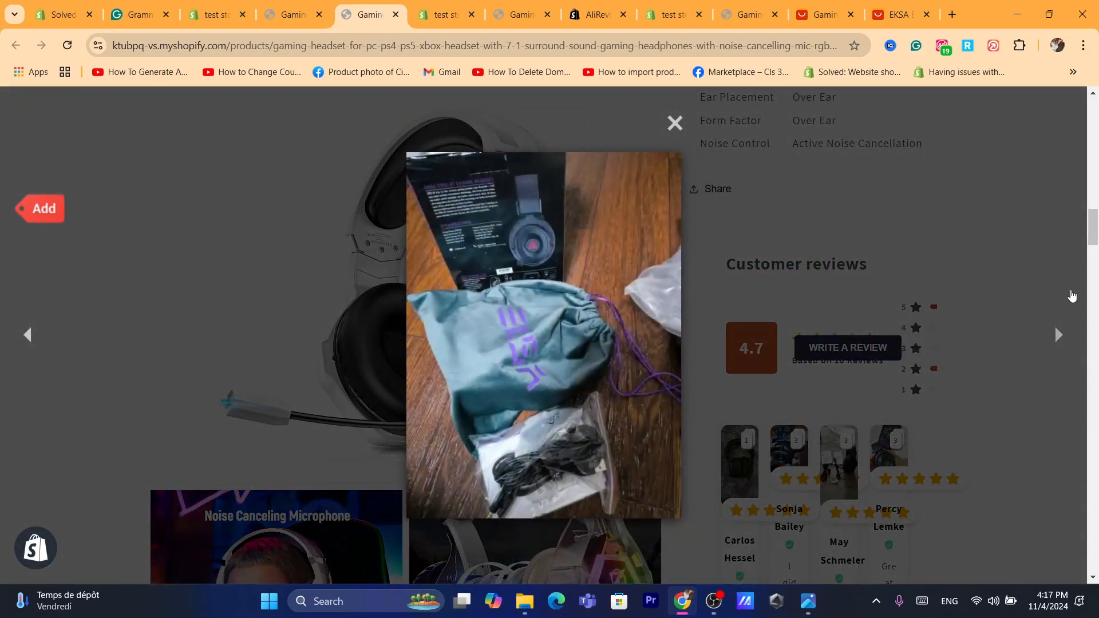
{"action": "left_click", "coordinate": [1024, 339]}
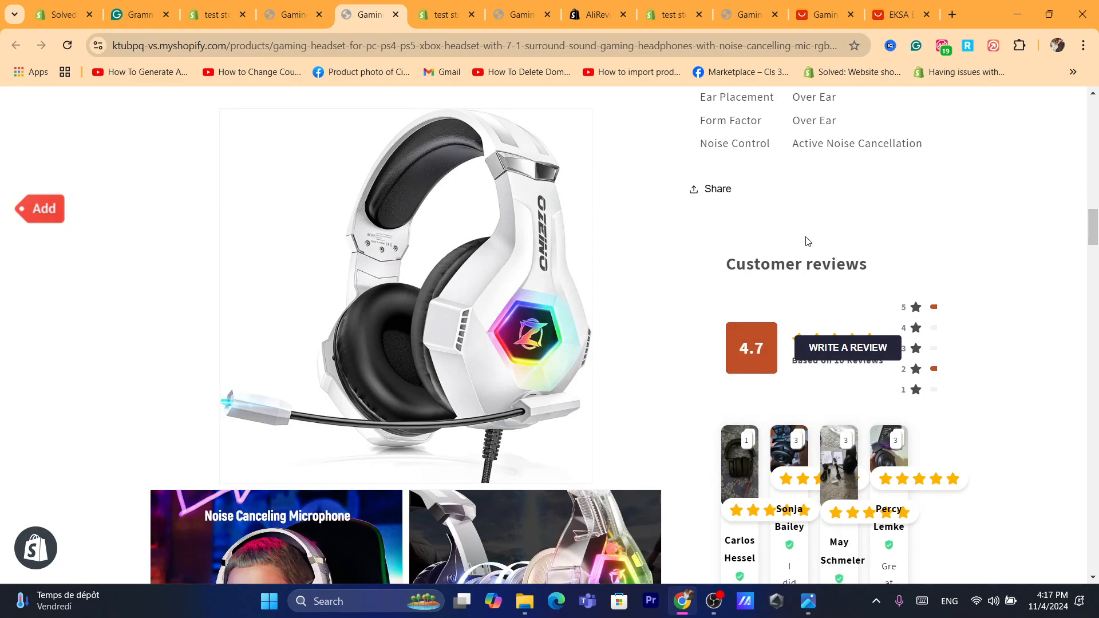
Return to the theme editor showing the AliReviews Product Widget's settings
{"action": "left_click", "coordinate": [313, 6]}
{"action": "left_click", "coordinate": [404, 4]}
{"action": "left_click", "coordinate": [452, 11]}
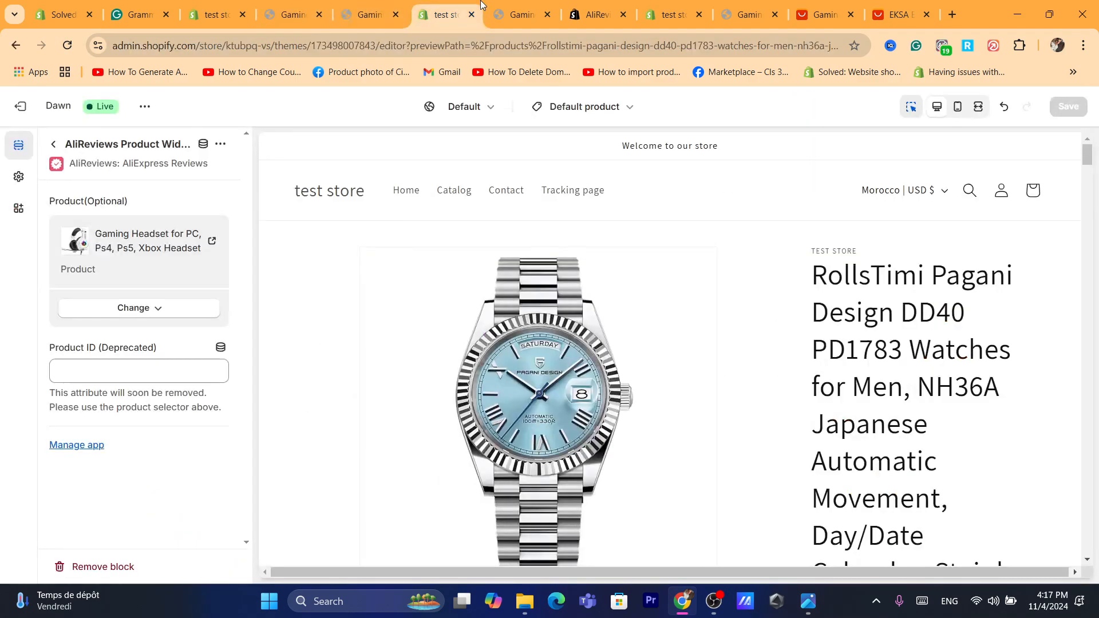